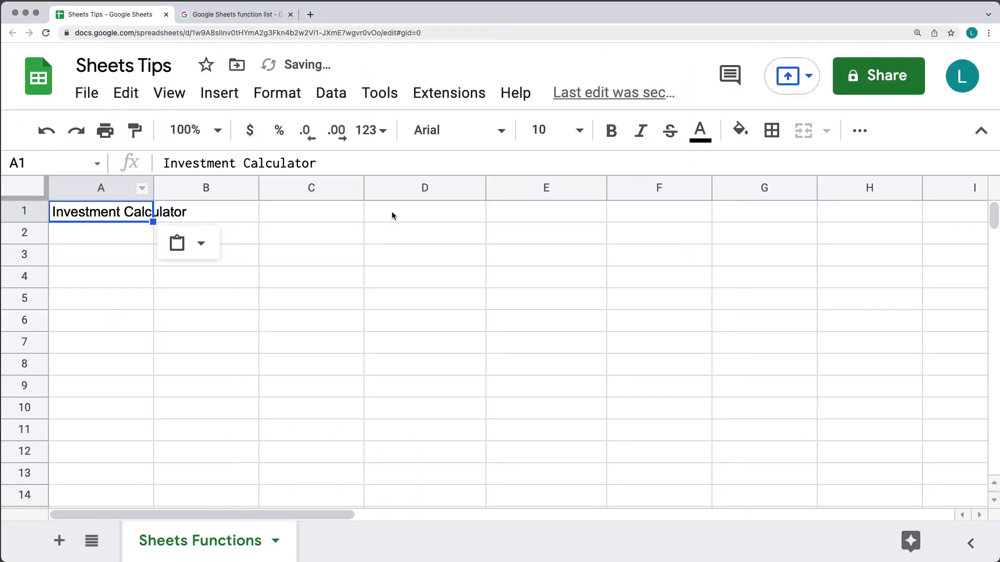
Merge A1:D1 into one cell and centre the Investment Calculator title
shift+click(391, 215)
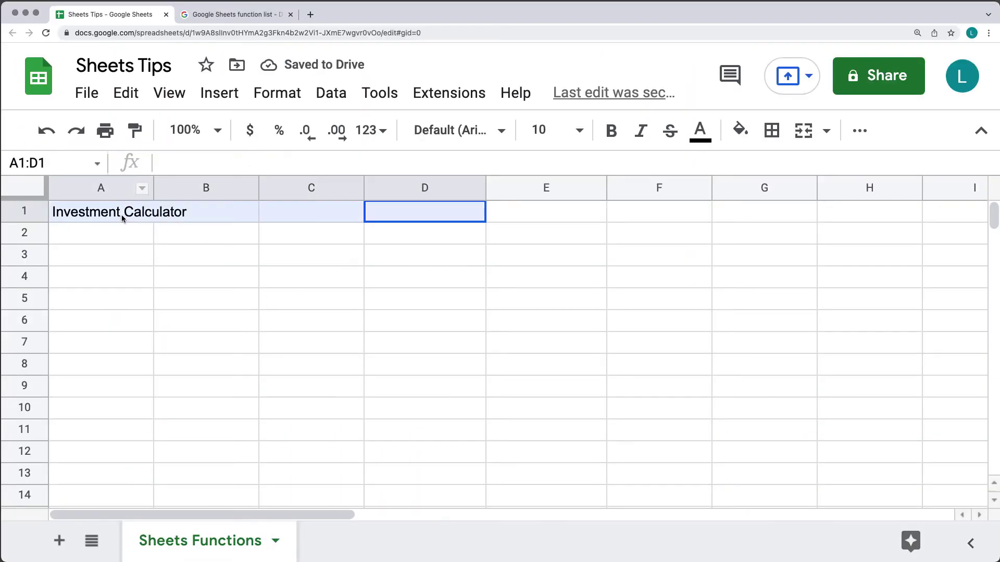
click(284, 97)
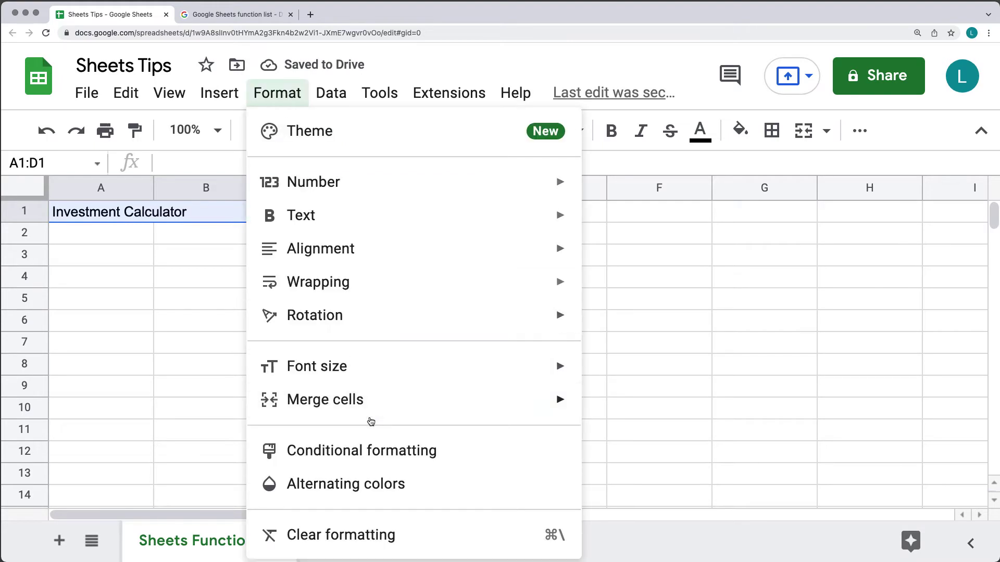
mouse_move(373, 414)
click(646, 409)
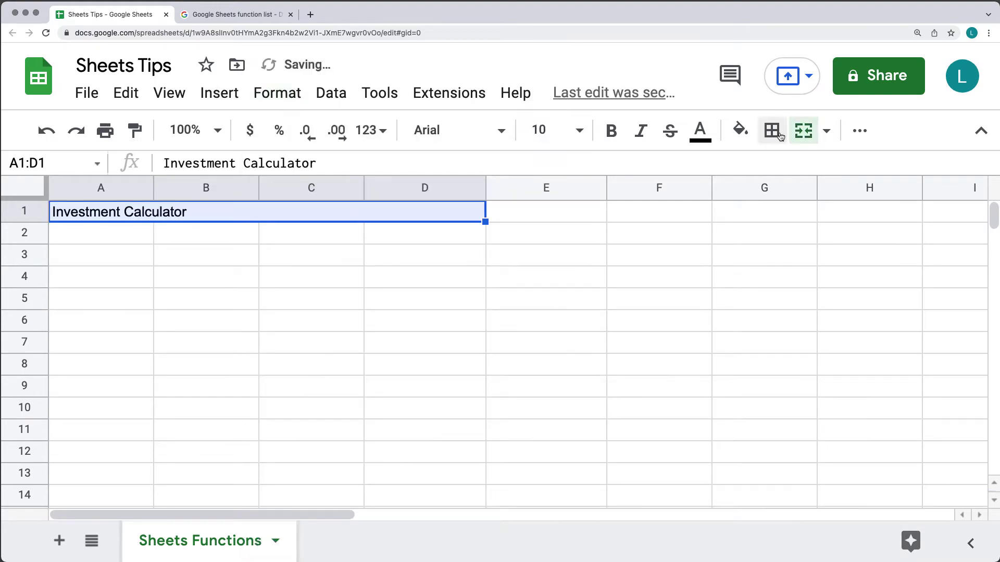
click(860, 131)
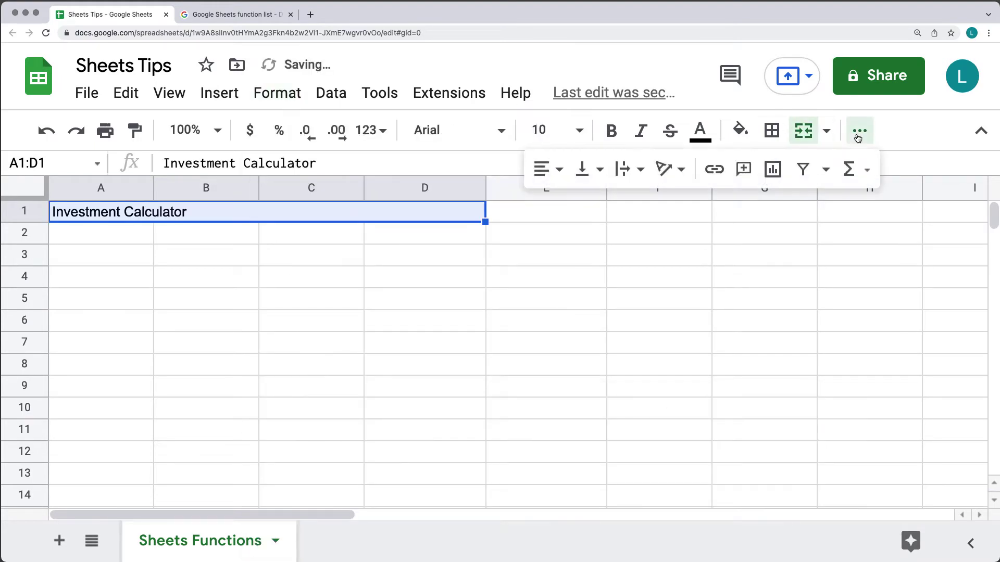
click(547, 169)
click(569, 204)
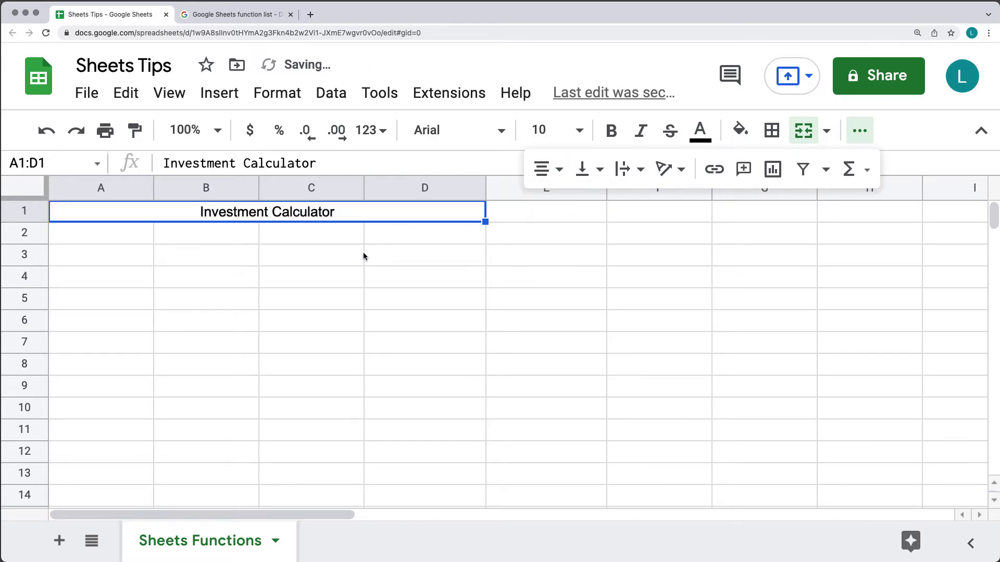
click(390, 239)
Make row 1's title bold at font size 12
click(26, 213)
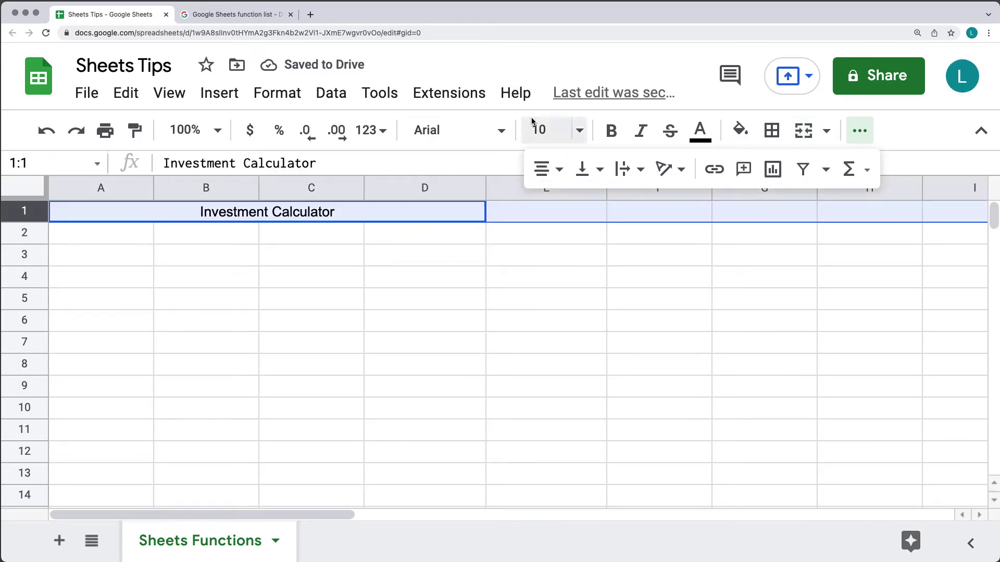
click(576, 132)
click(548, 364)
click(610, 134)
click(124, 244)
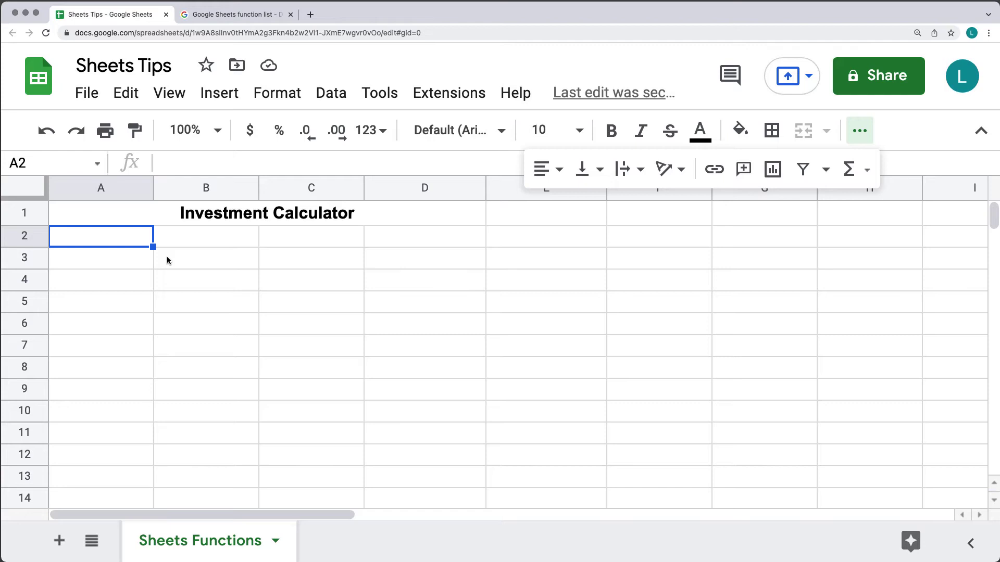
Enter the headings Current Value, Rate Return, Payment #, Amount and Future Value in A2:E2
text(Cu)
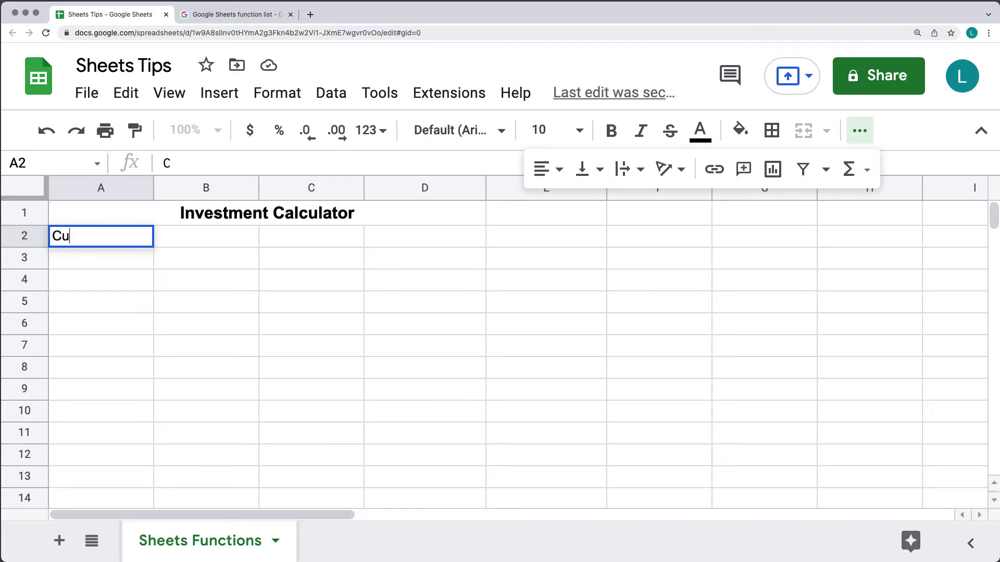
text(rrent Value)
key(Tab)
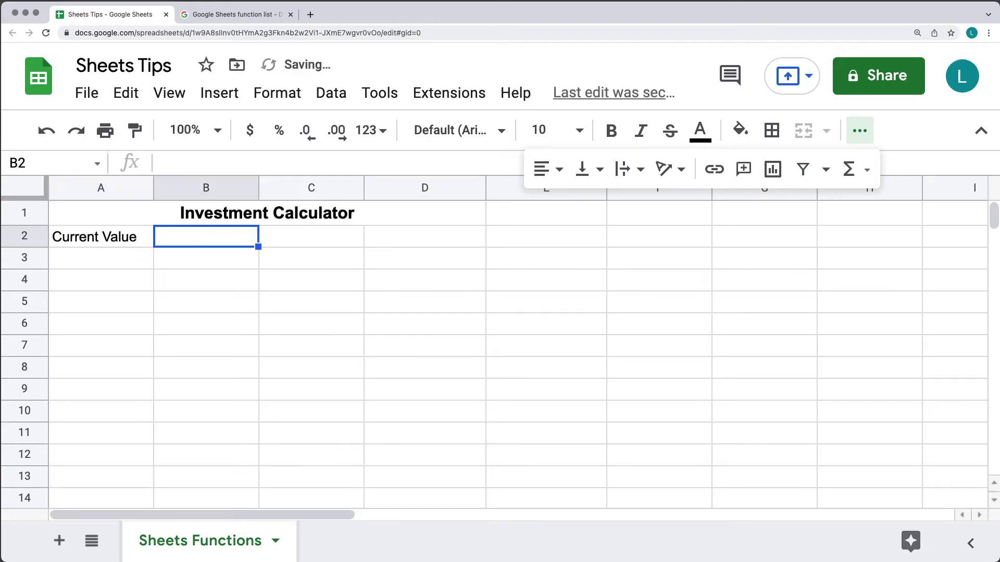
text(Rate)
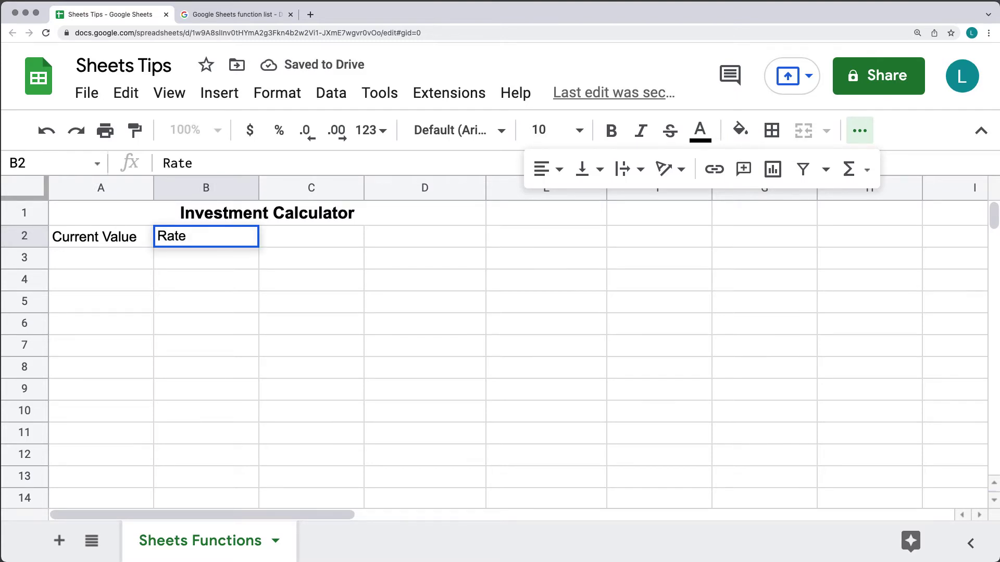
text( Return)
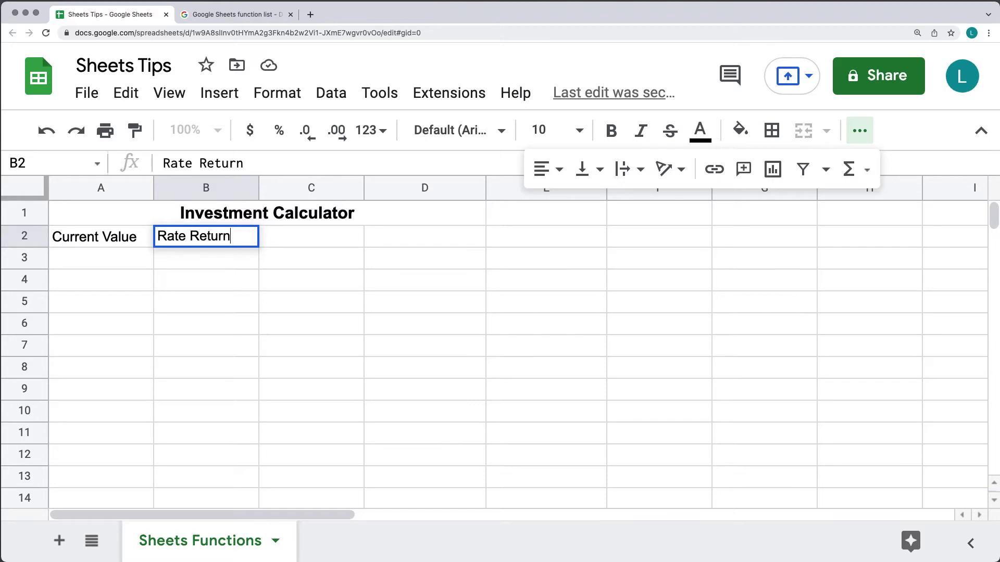
key(Tab)
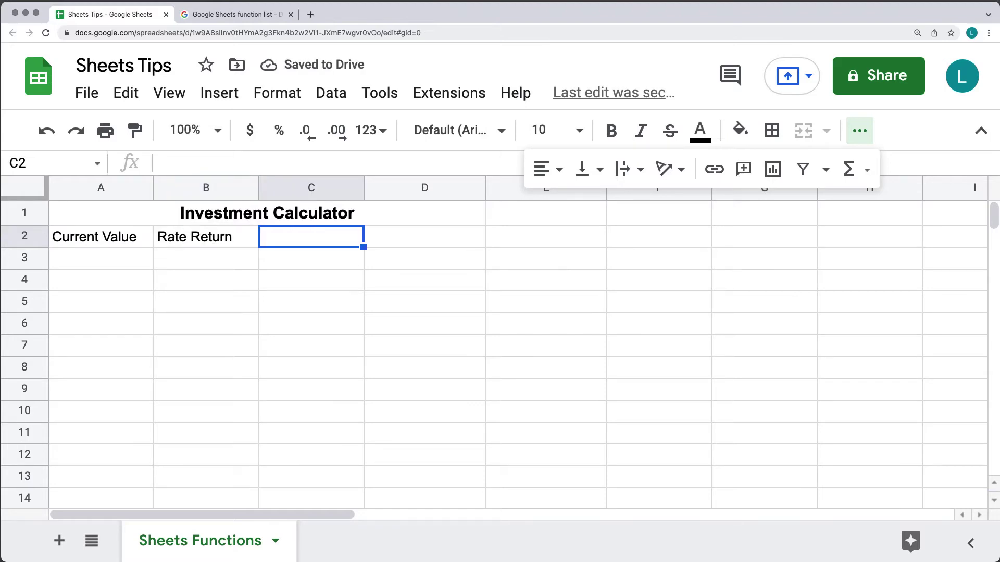
text(P)
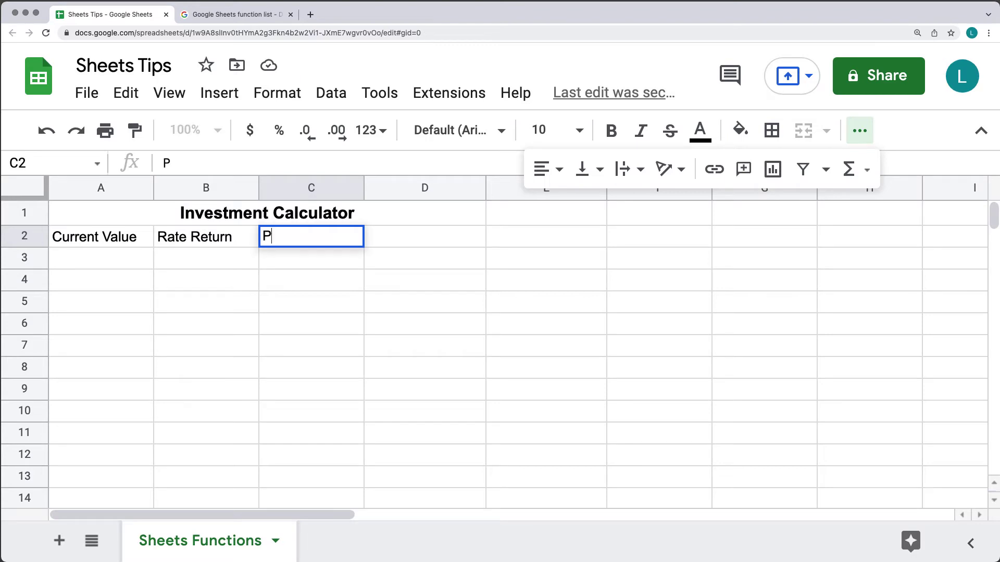
text(ayment #)
key(Tab)
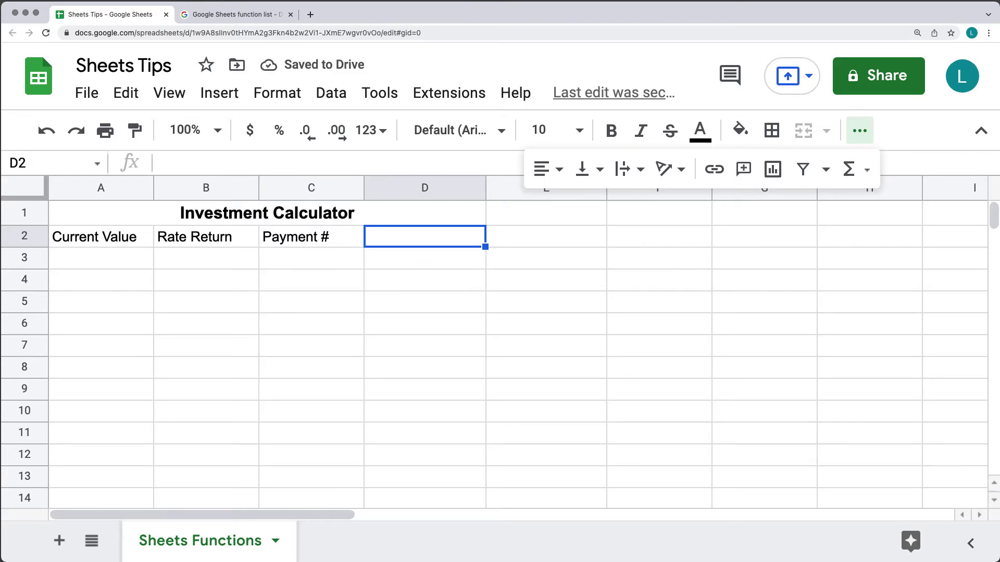
text(Amount)
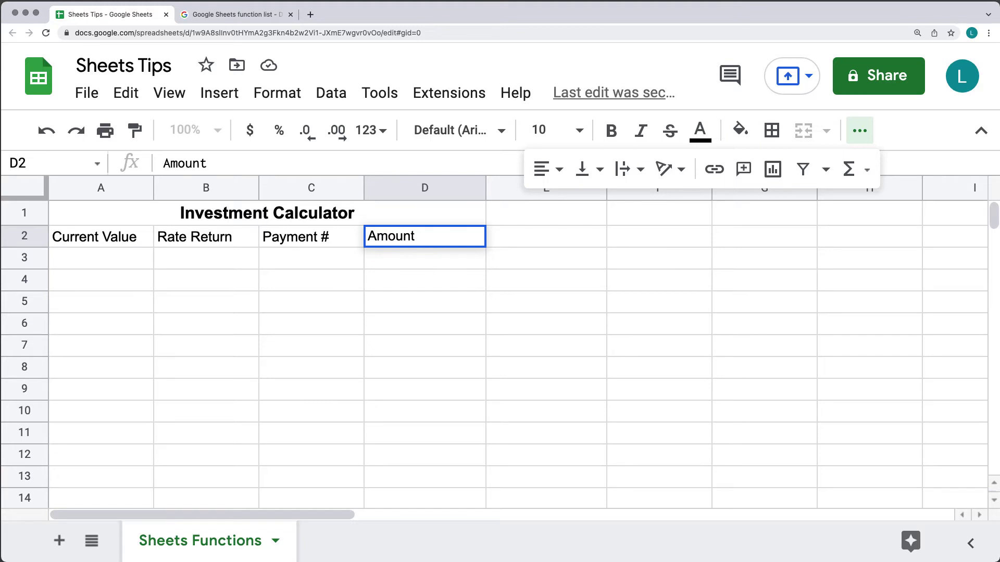
key(Tab)
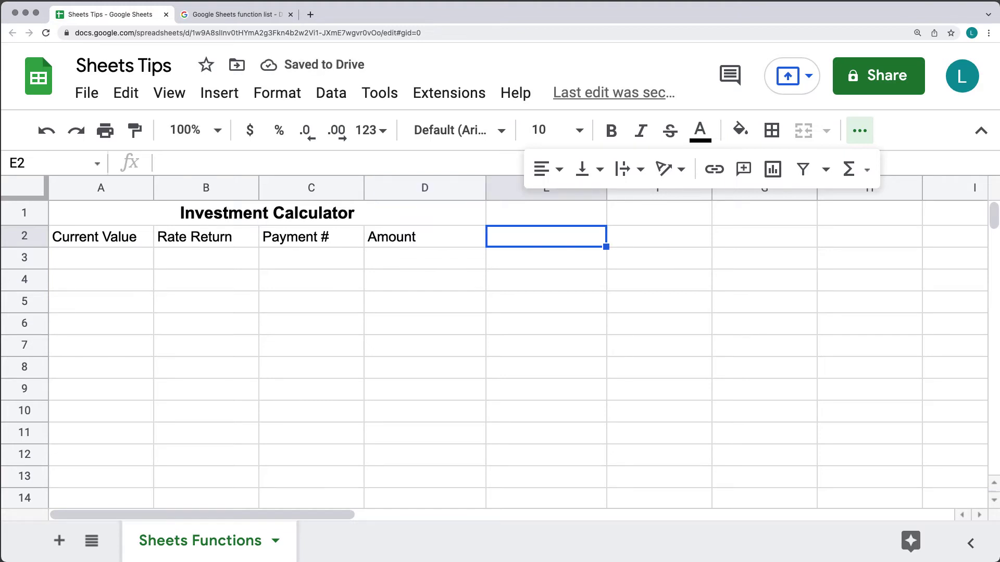
text(Future )
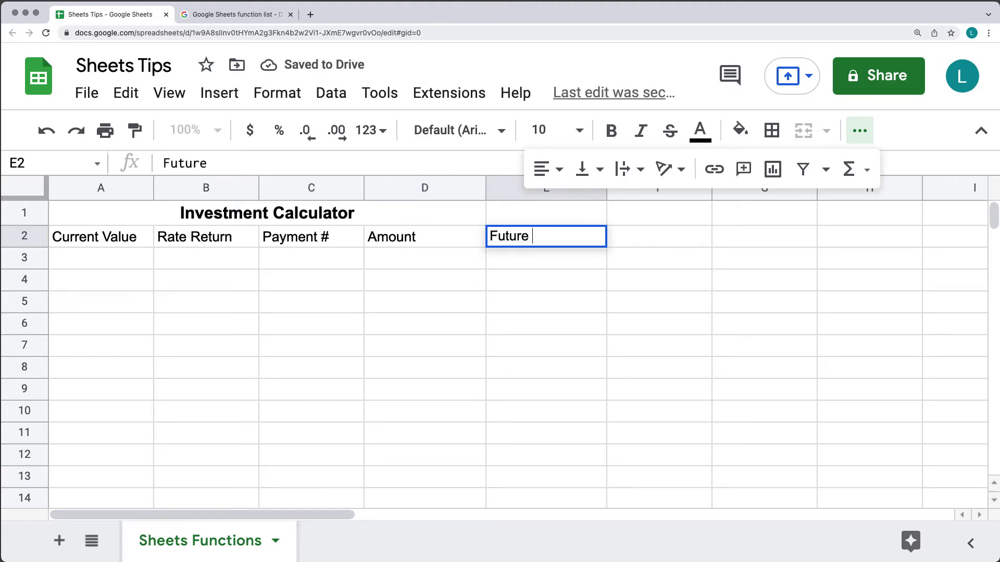
text(Value)
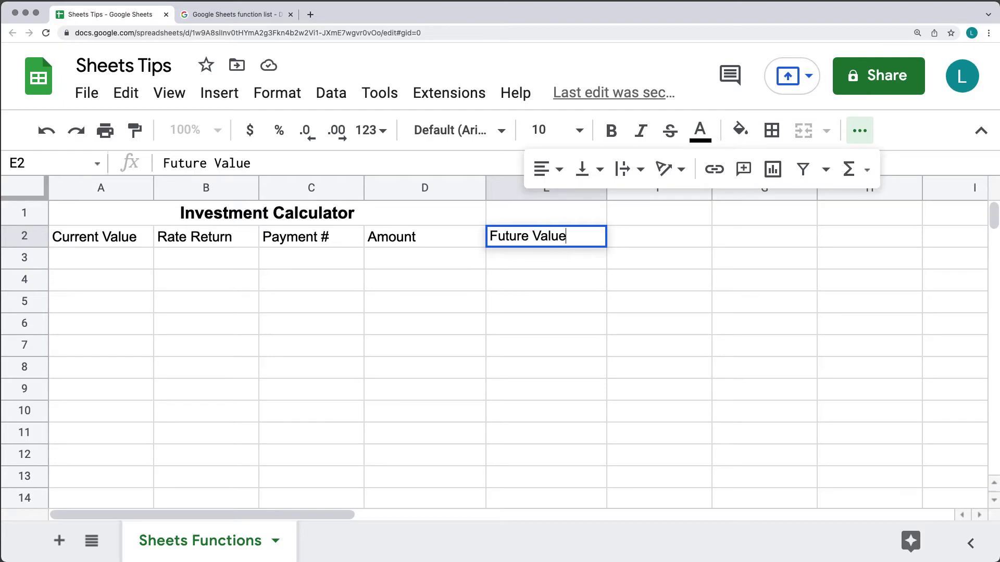
click(321, 280)
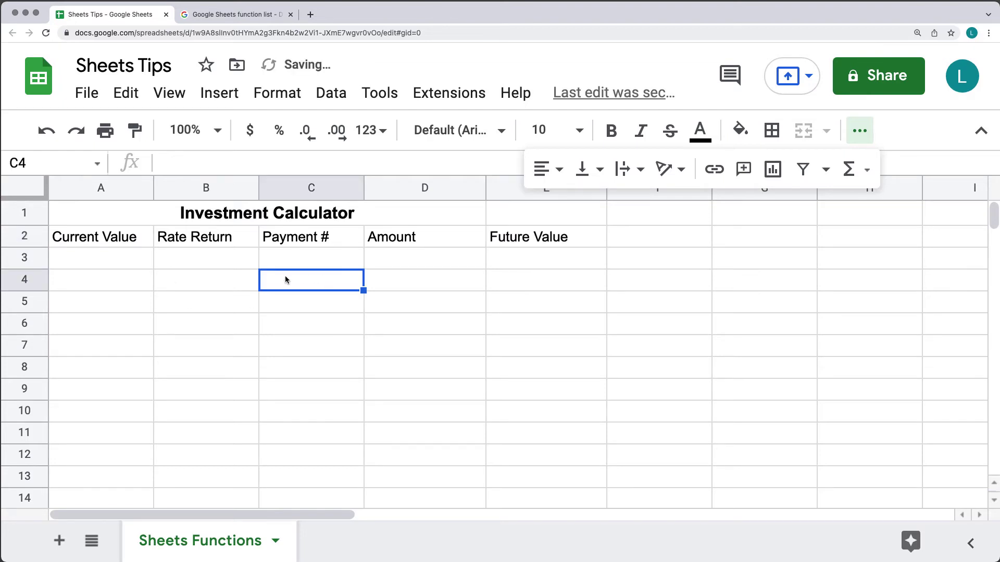
click(390, 261)
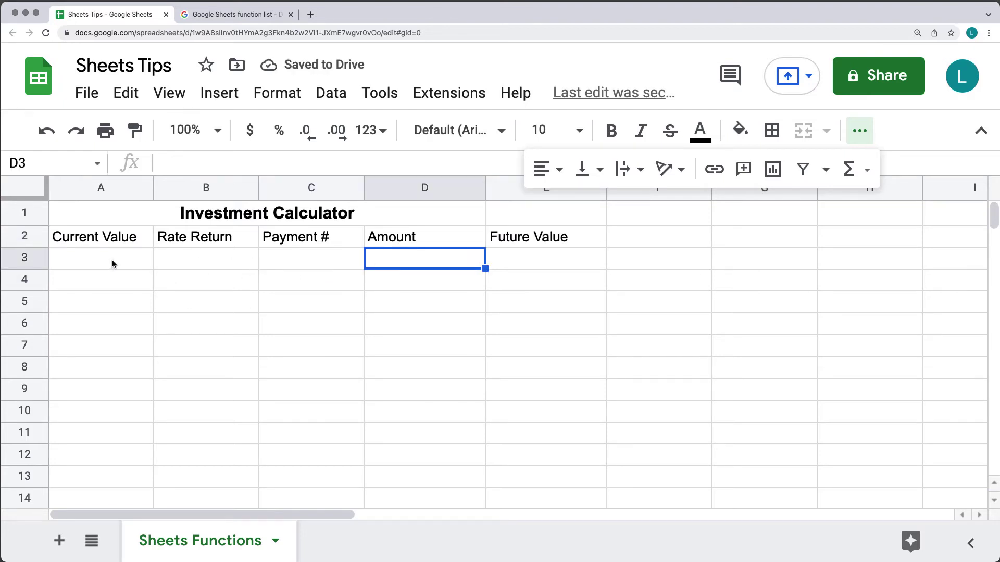
Enter -10000 as the Current Value in A3
click(203, 263)
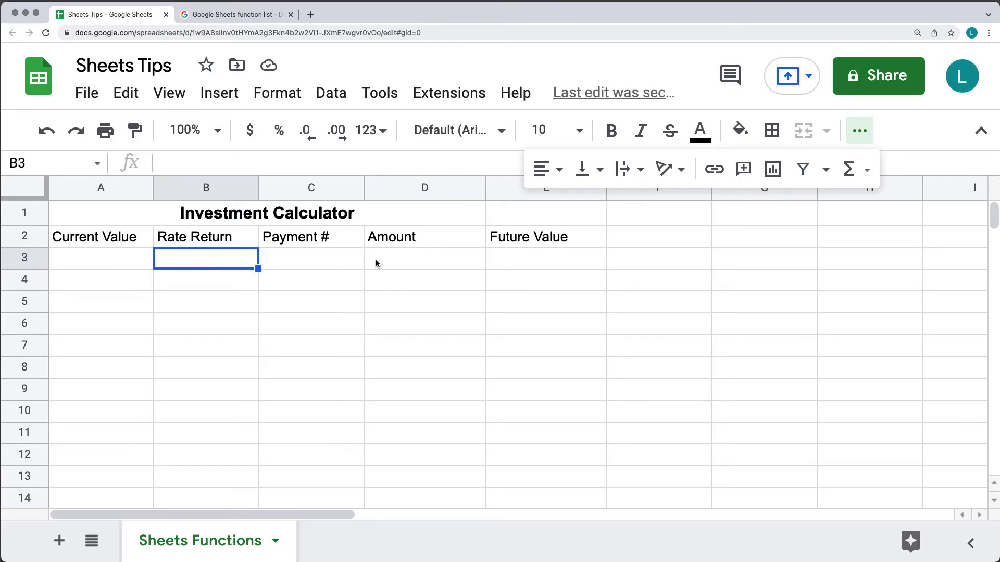
click(391, 260)
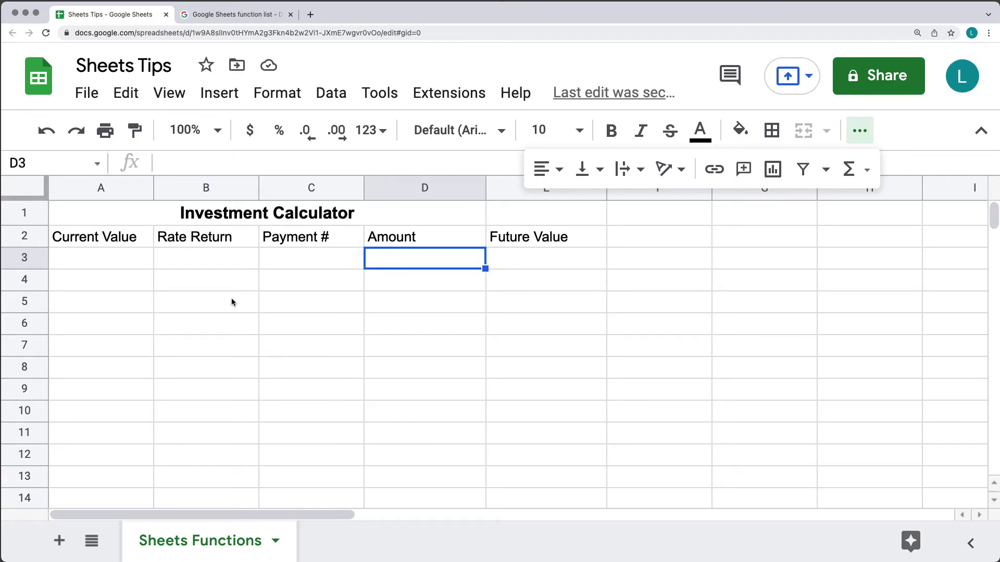
click(129, 263)
click(186, 168)
text(-10000)
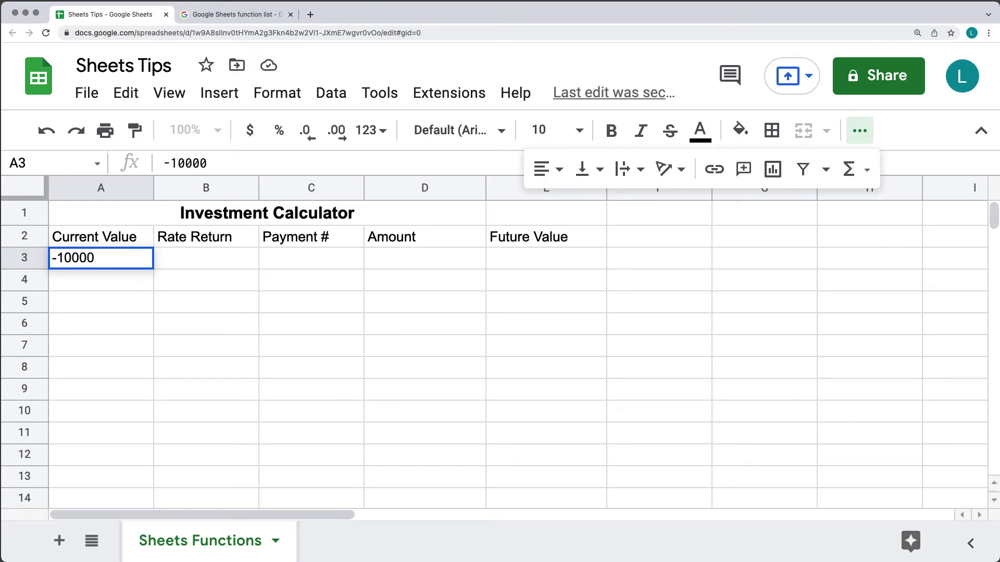
click(210, 258)
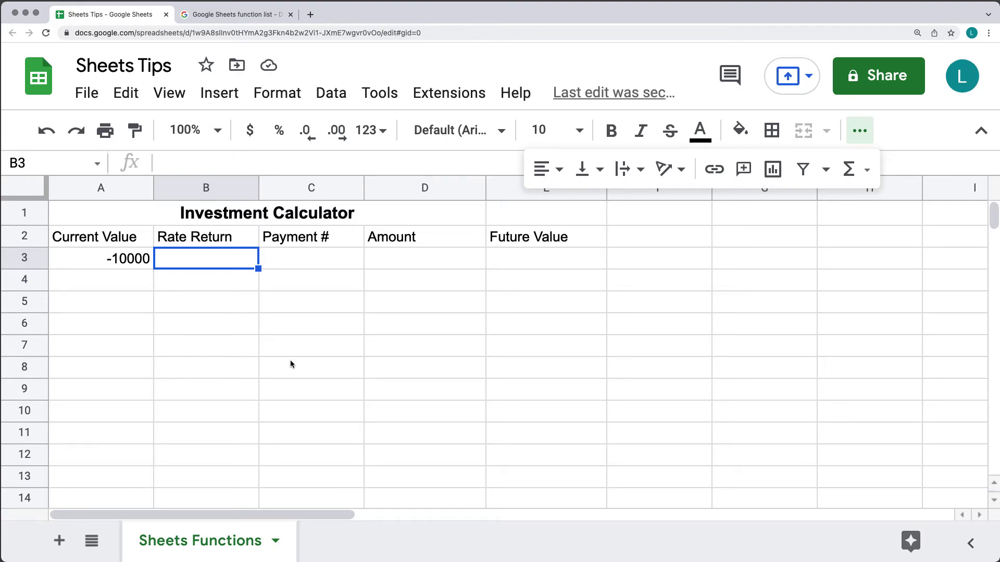
Enter a 0.45% rate return in B3 and 24 payments in C3
click(213, 160)
text(0)
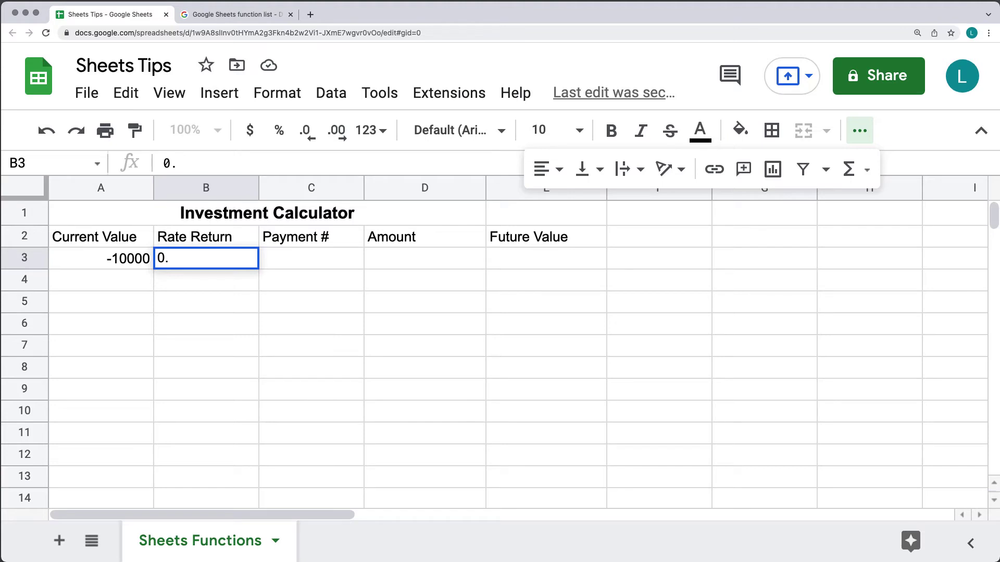
text(.45%)
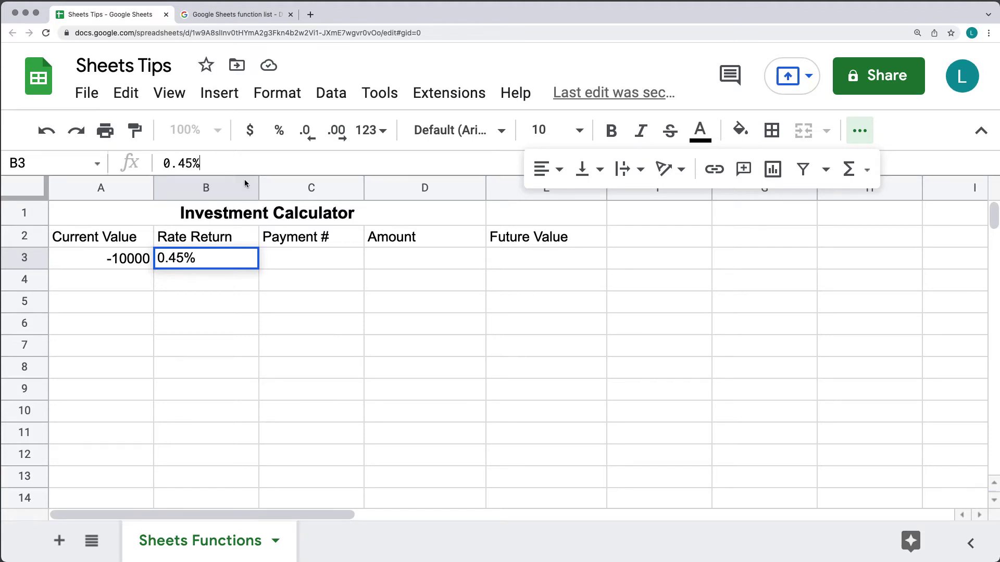
click(284, 266)
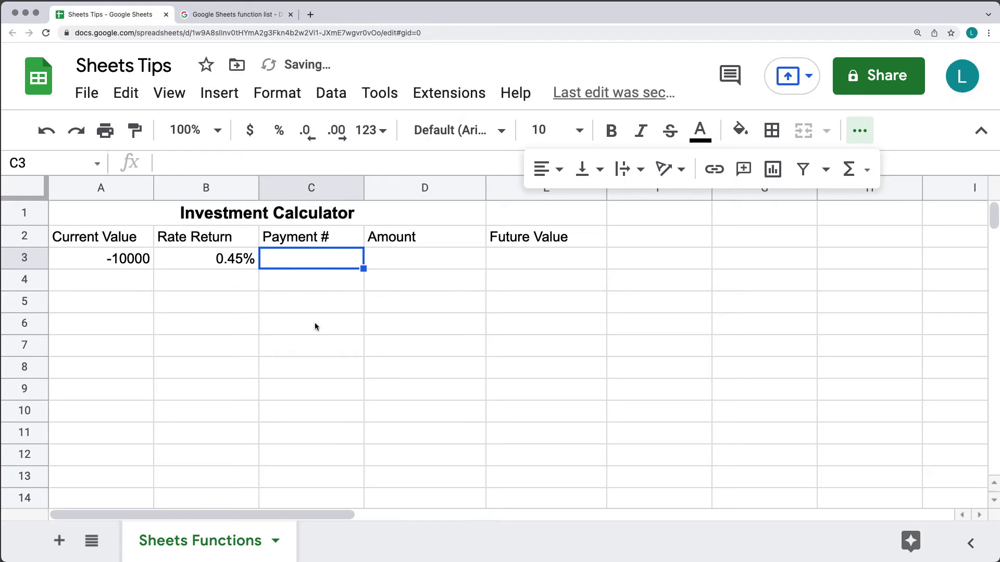
click(266, 162)
text(24)
click(383, 264)
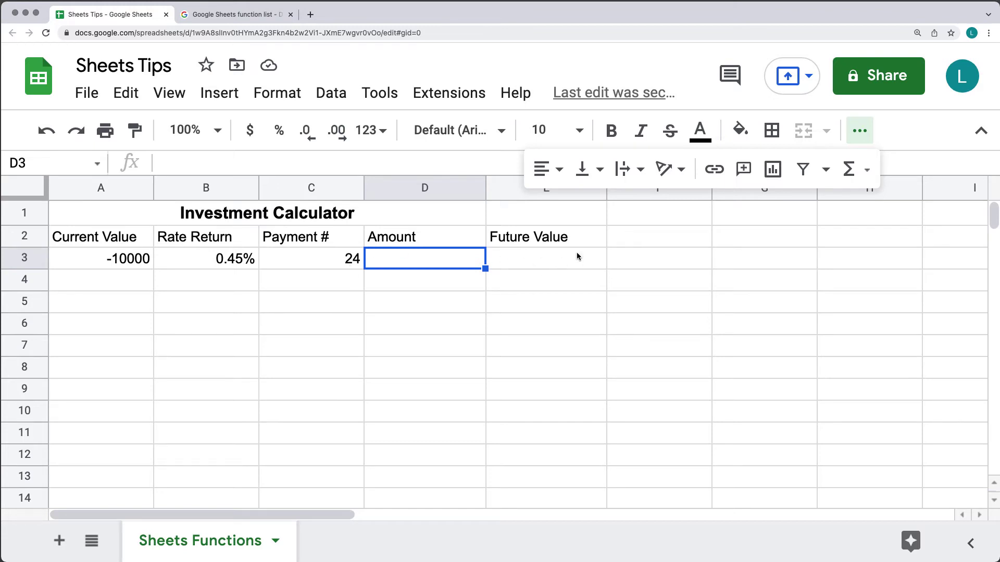
click(860, 132)
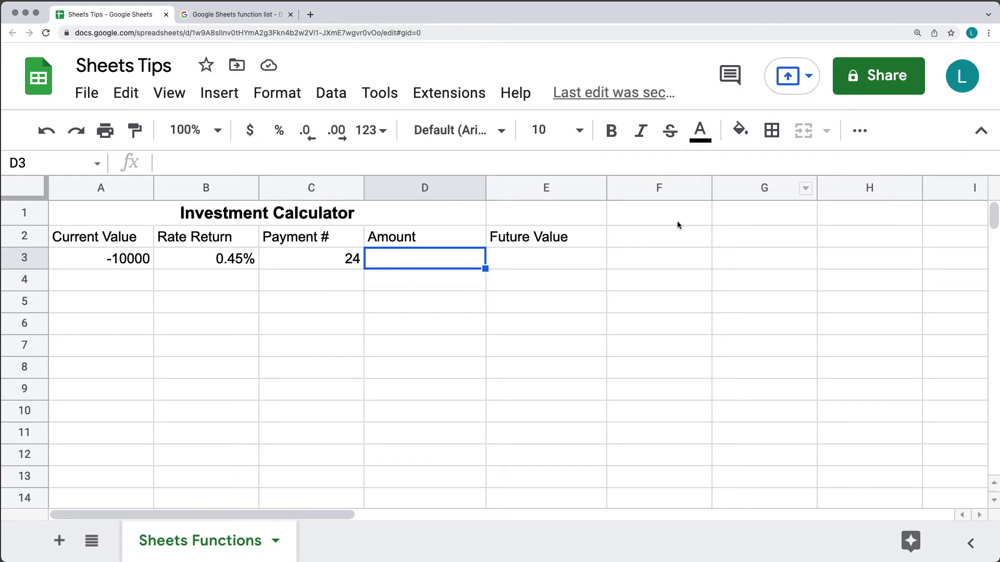
Enter the -500 payment amount in D3, then select E3
double_click(406, 263)
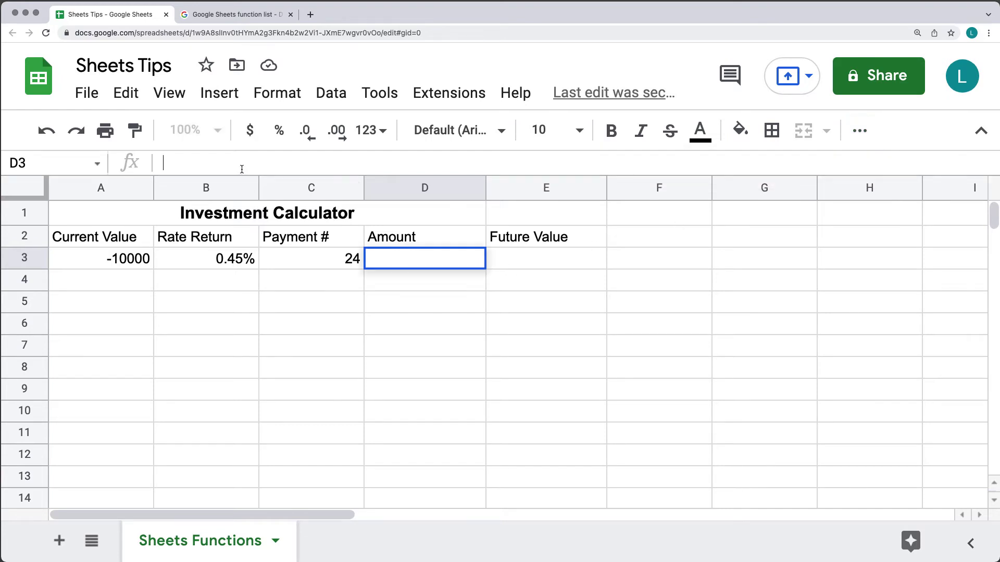
text(-500)
click(456, 307)
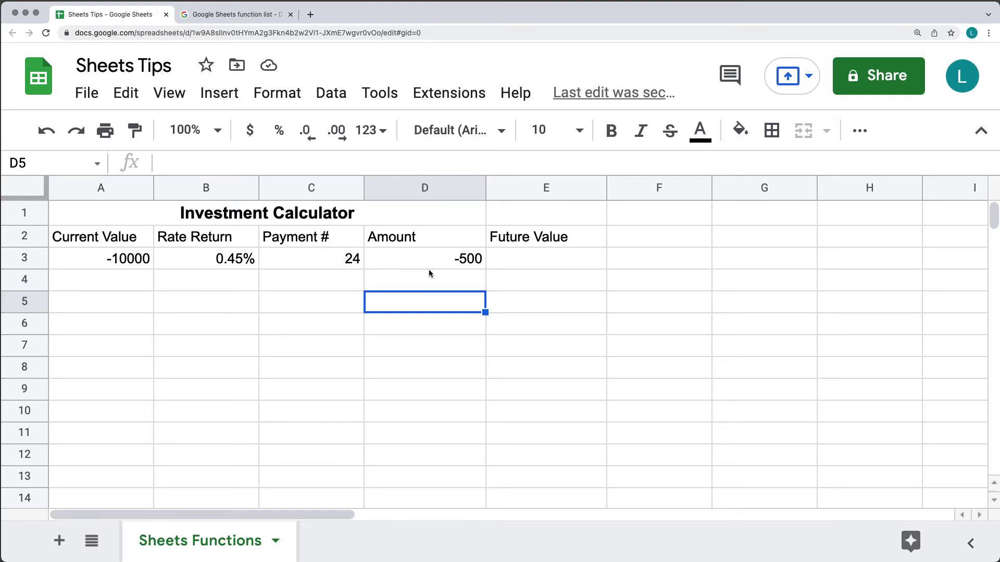
click(531, 267)
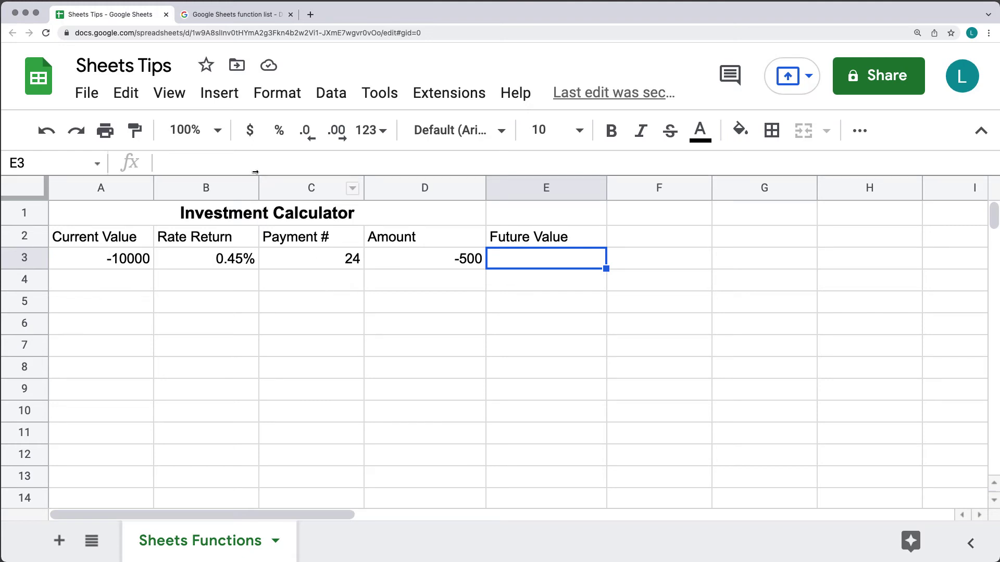
click(860, 130)
Insert the FV function from the Financial functions list into E3
click(866, 170)
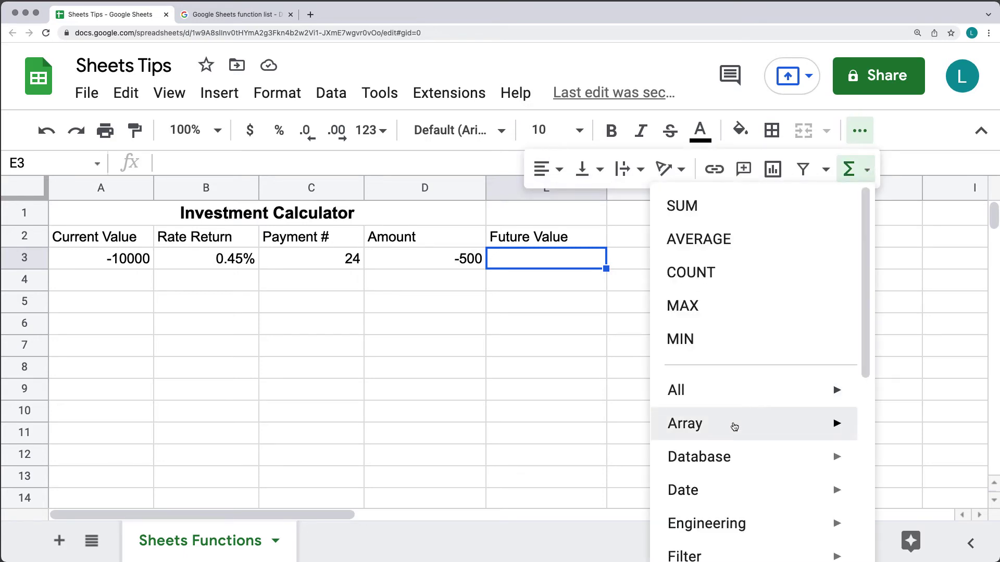
scroll(734, 424, down, 6)
mouse_move(727, 406)
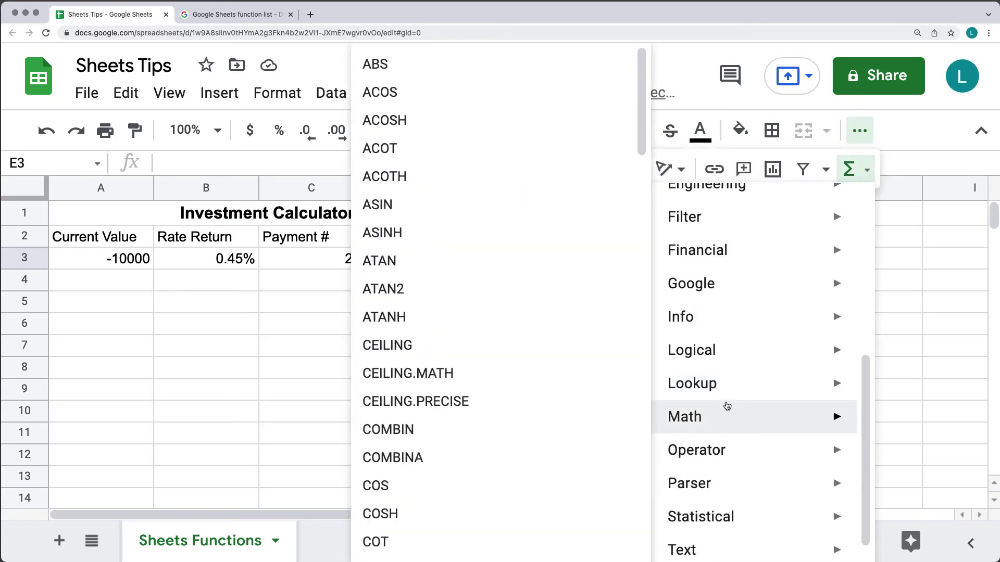
mouse_move(738, 257)
scroll(443, 357, down, 5)
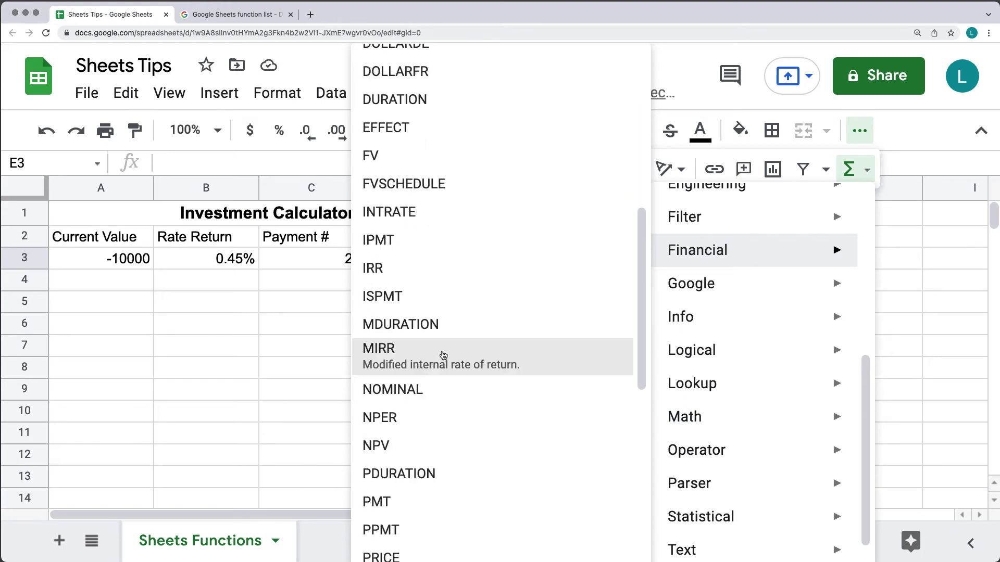
scroll(442, 354, down, 1)
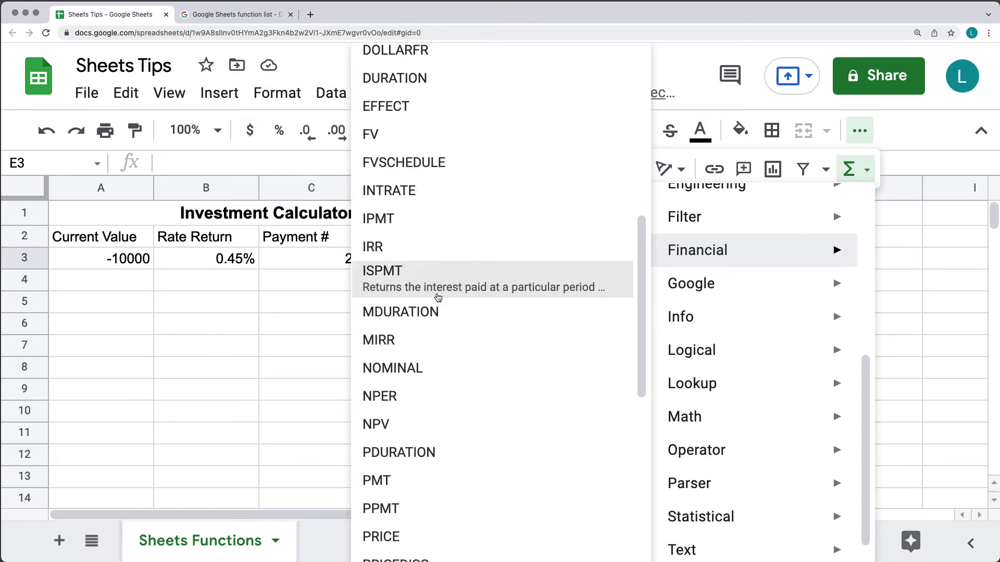
click(387, 142)
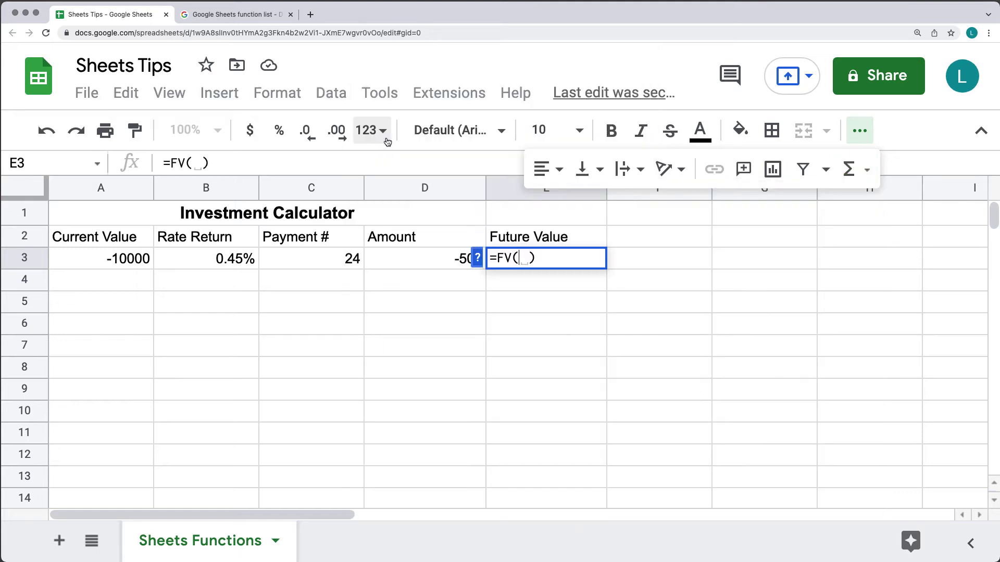
Review the FV argument descriptions in the formula help, then collapse it to the syntax line
click(476, 258)
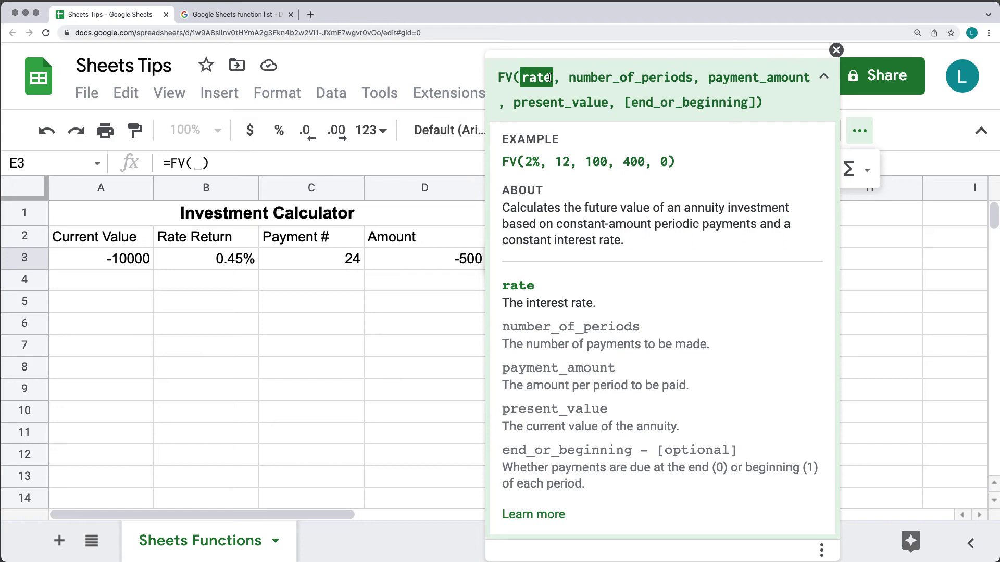
drag(593, 303, 484, 304)
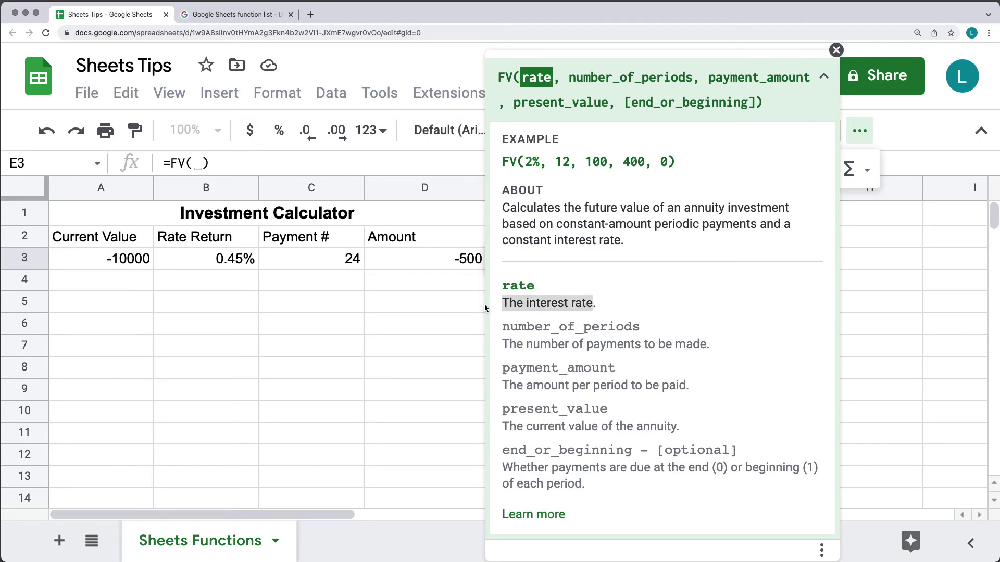
drag(720, 343, 506, 347)
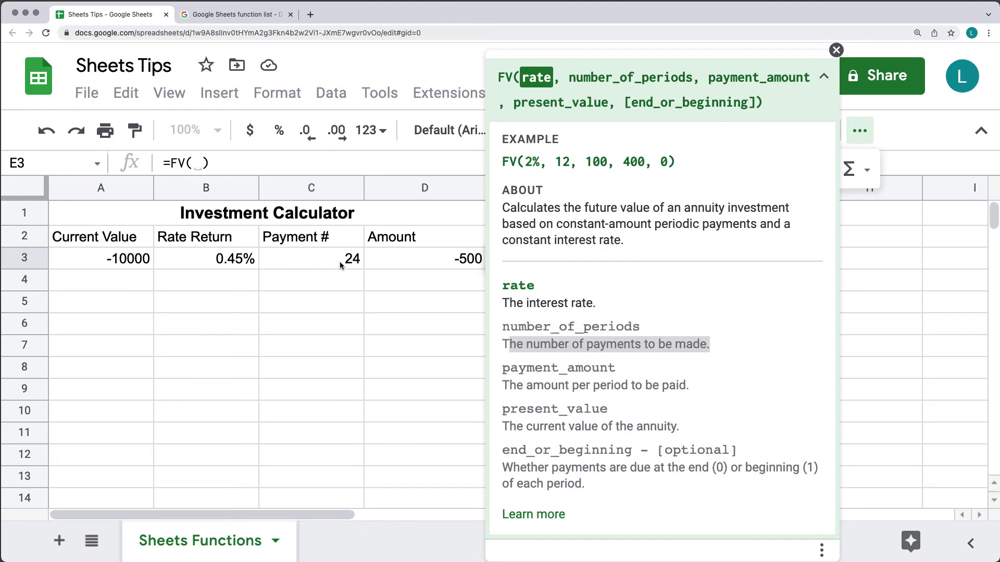
drag(696, 385, 496, 392)
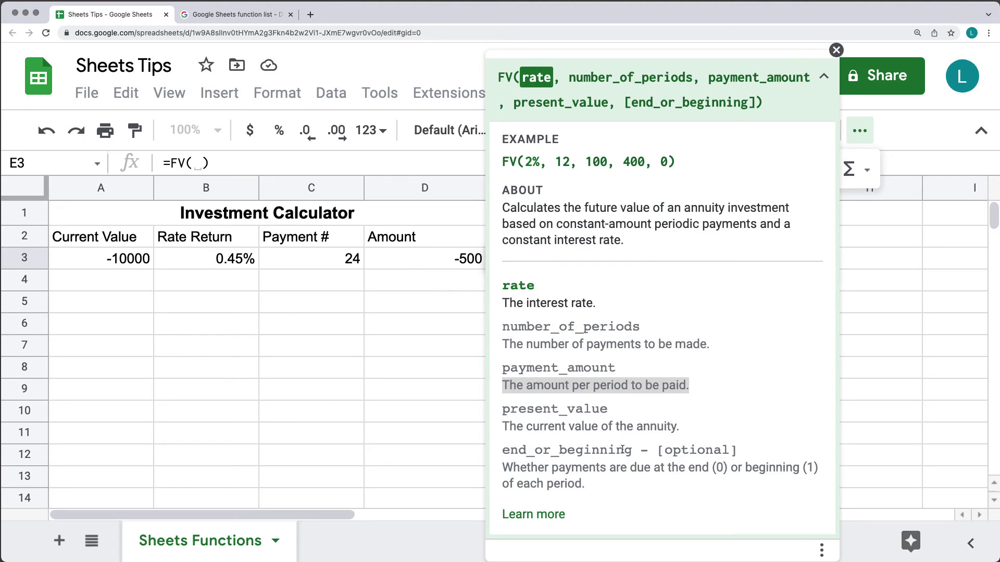
drag(689, 426, 497, 430)
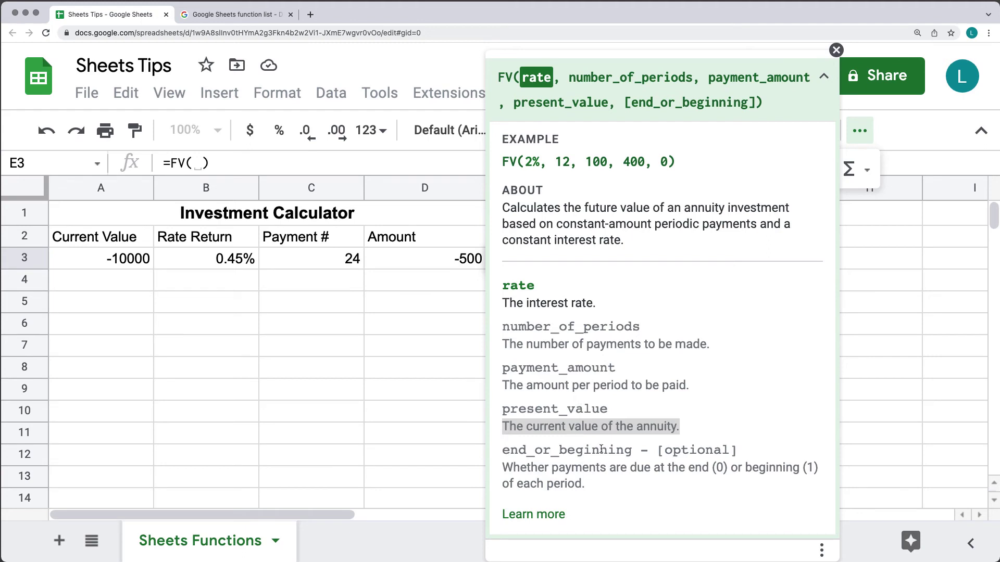
drag(632, 450, 501, 450)
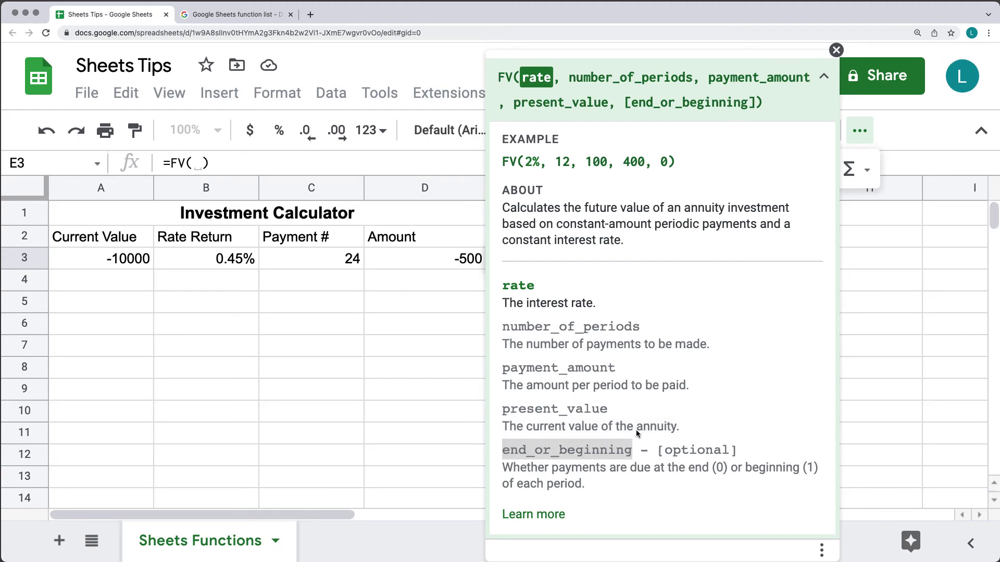
click(824, 79)
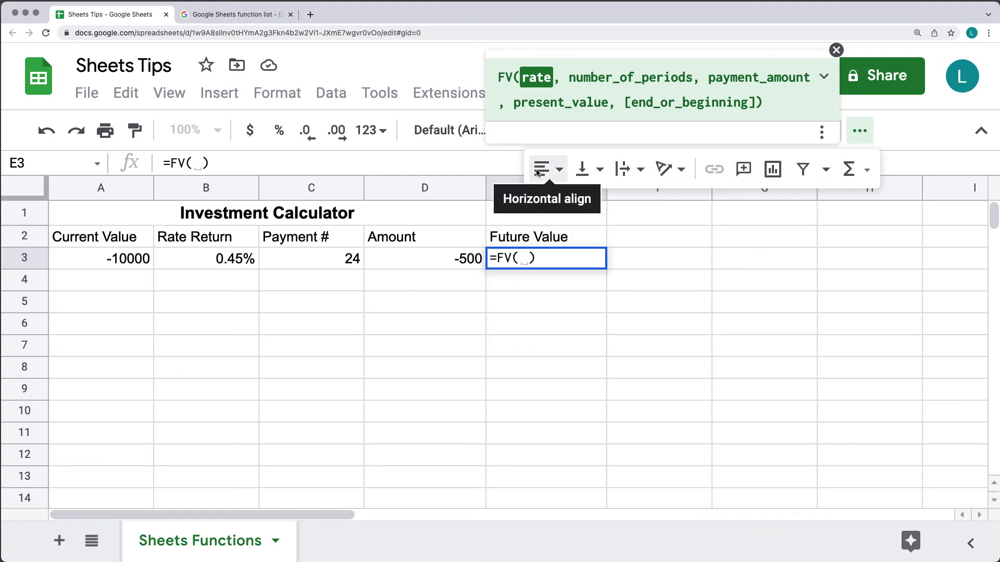
Place B3 as the rate argument inside the FV parentheses
click(227, 260)
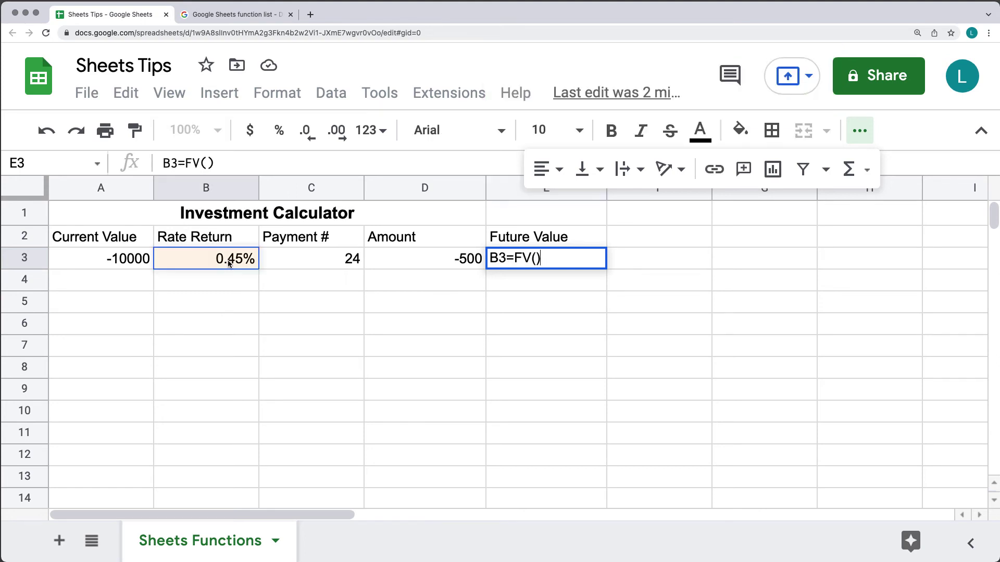
drag(178, 163, 146, 157)
key(BackSpace)
click(193, 163)
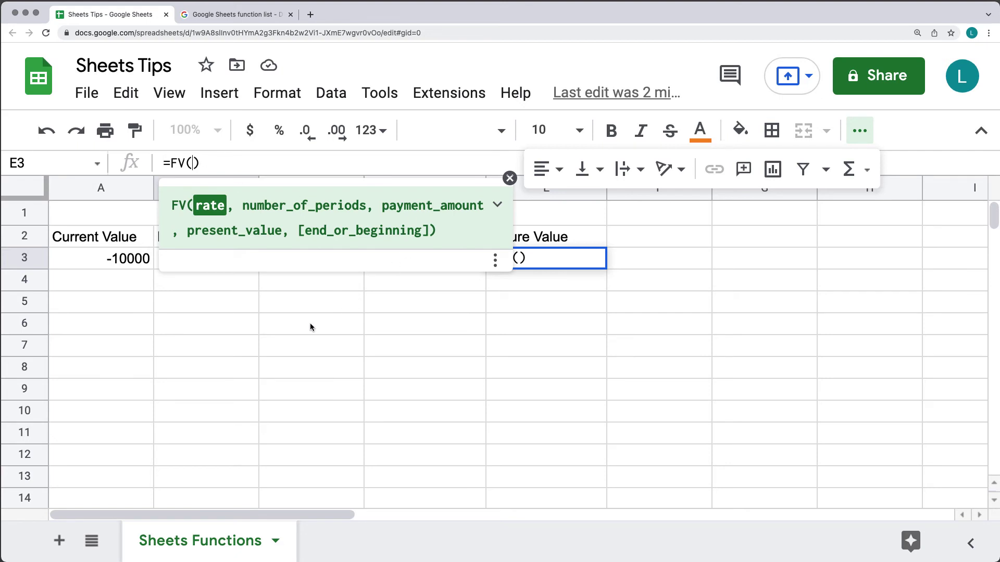
click(509, 178)
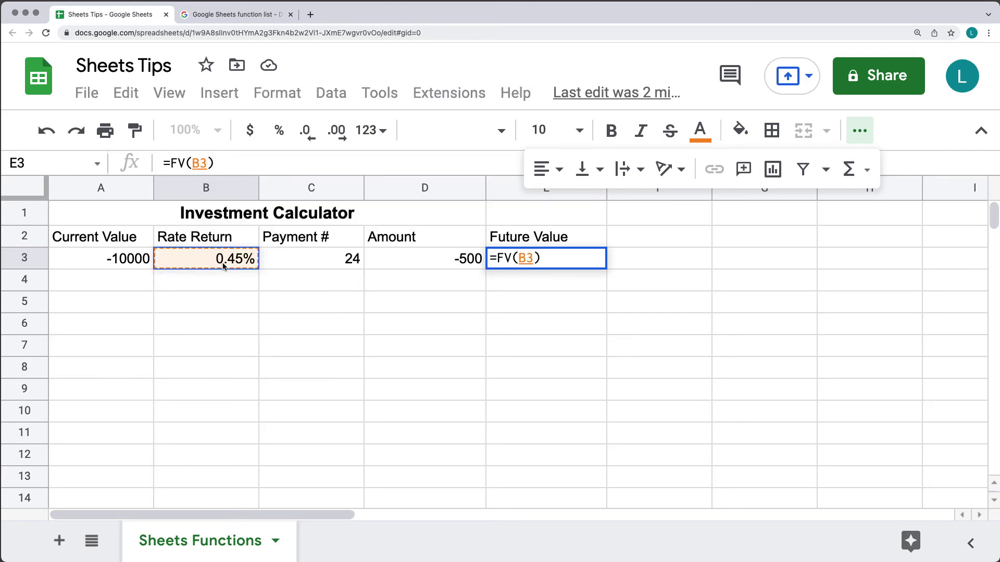
Add C3, D3 and A3 to finish =FV(B3,C3,D3,A3), returning $23,779.76
text(,)
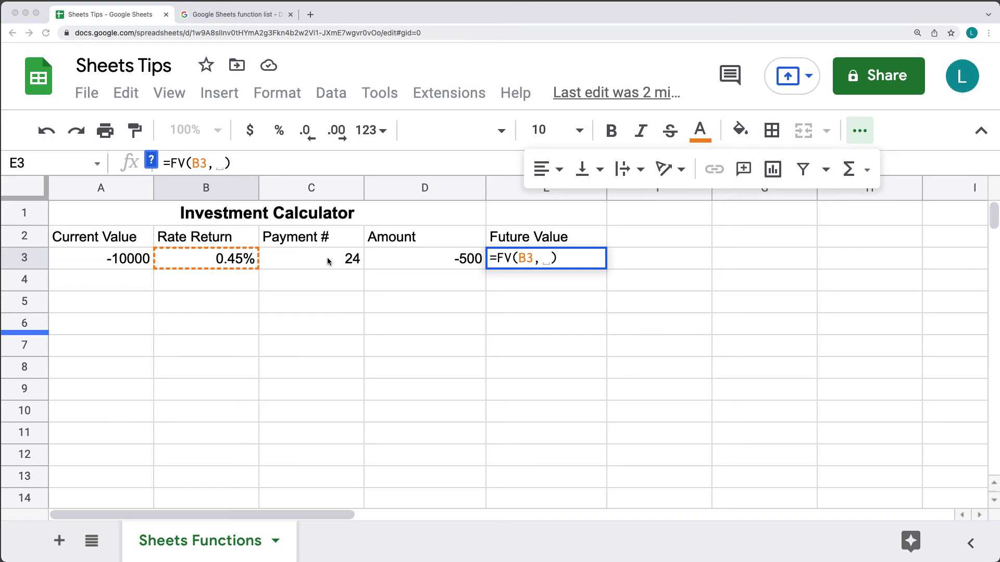
click(343, 263)
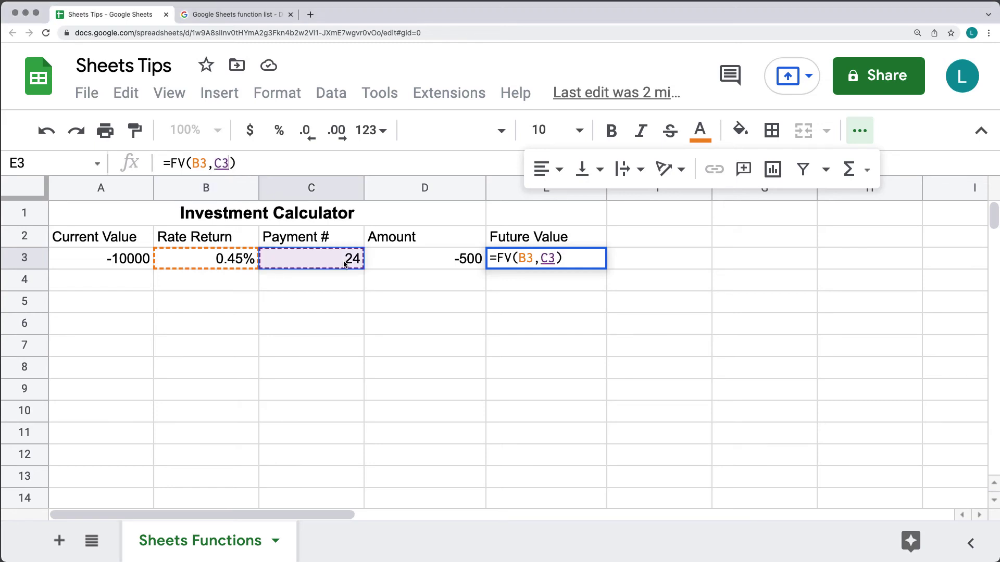
text(,)
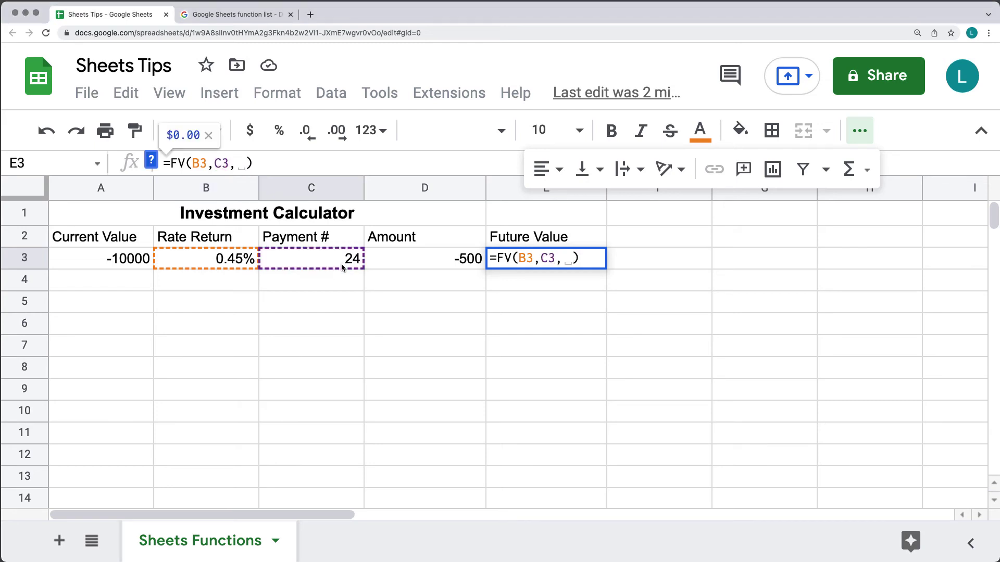
click(435, 265)
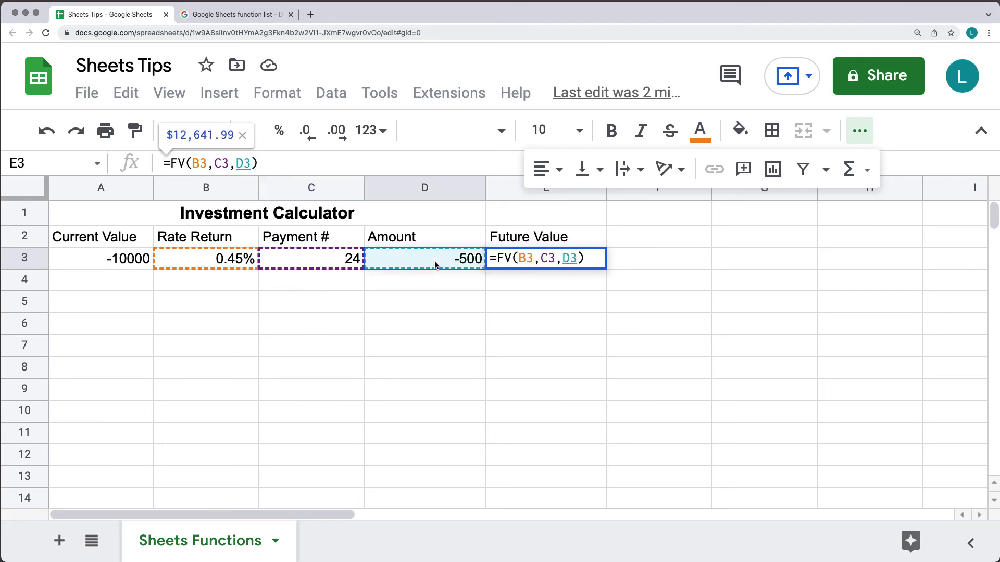
text(,)
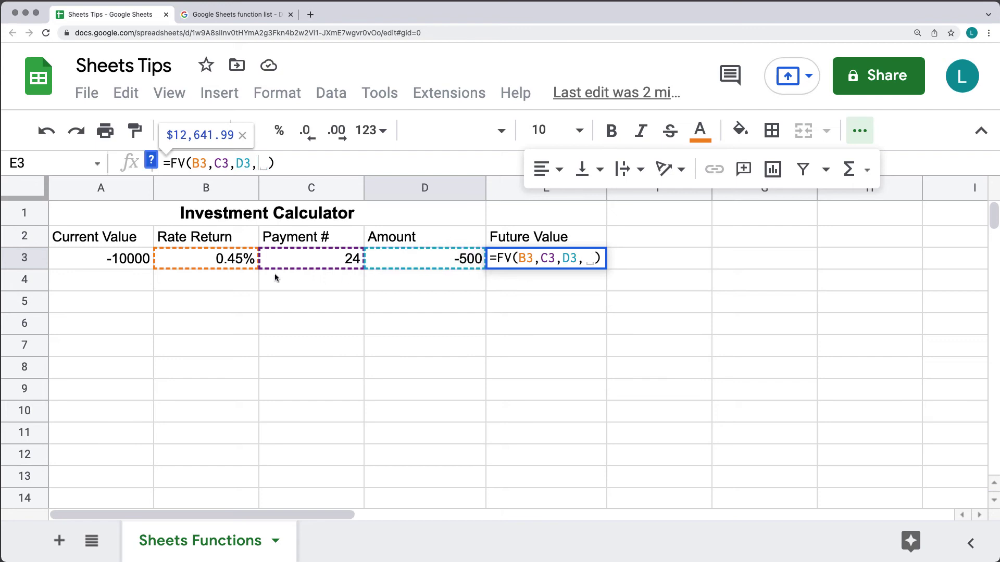
click(119, 260)
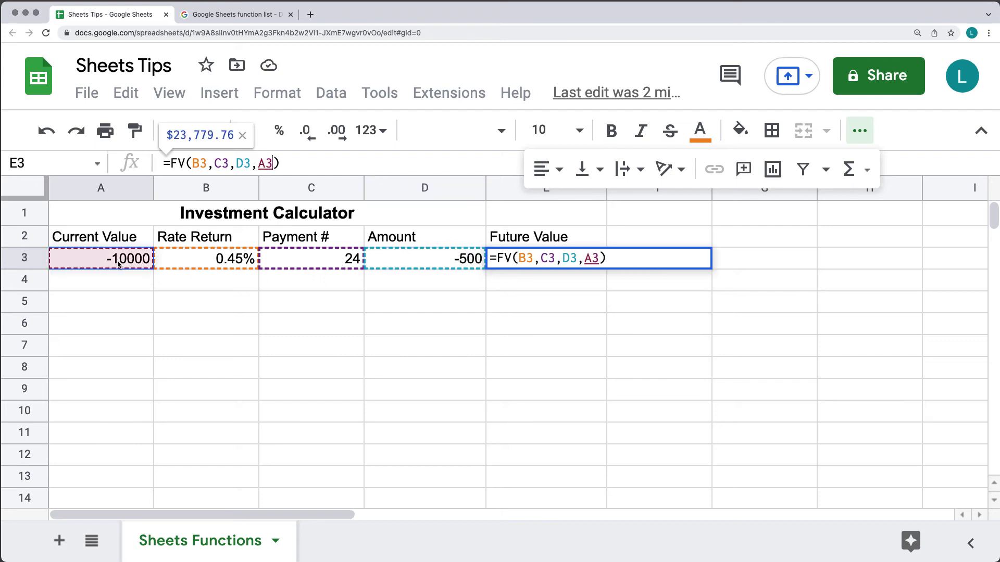
click(301, 164)
key(Return)
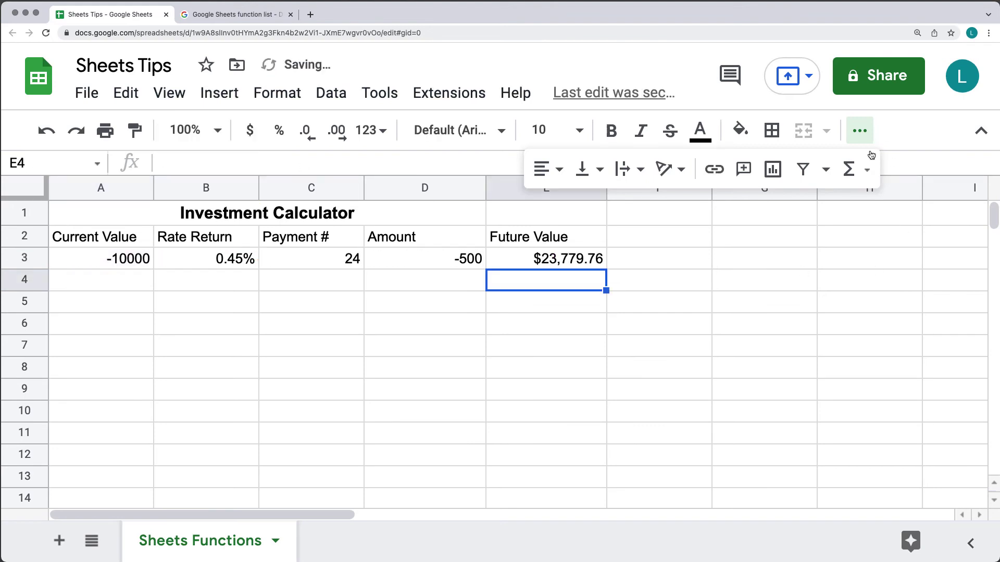
Fill A3:E3 down through row 8, creating six identical calculator rows
click(859, 131)
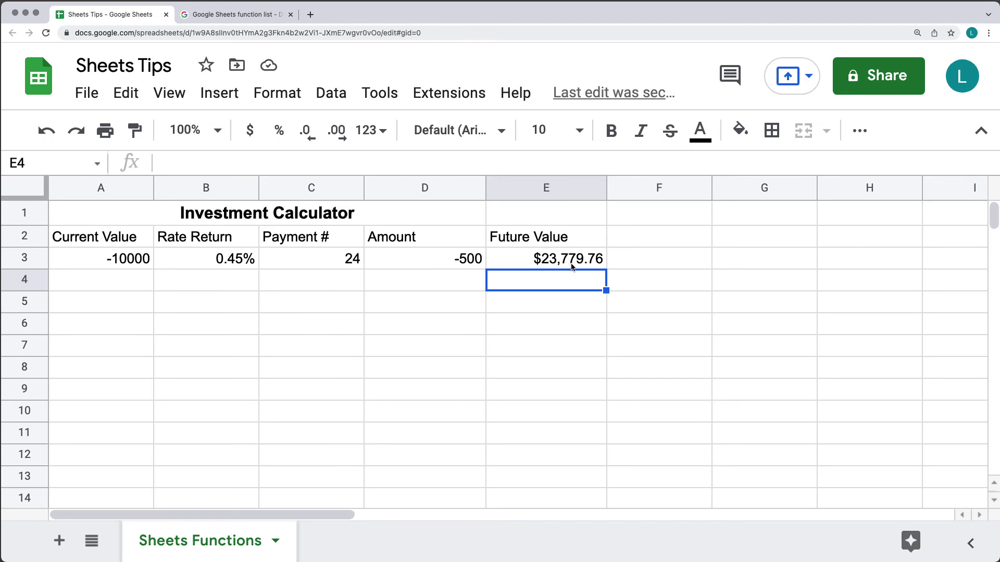
click(117, 276)
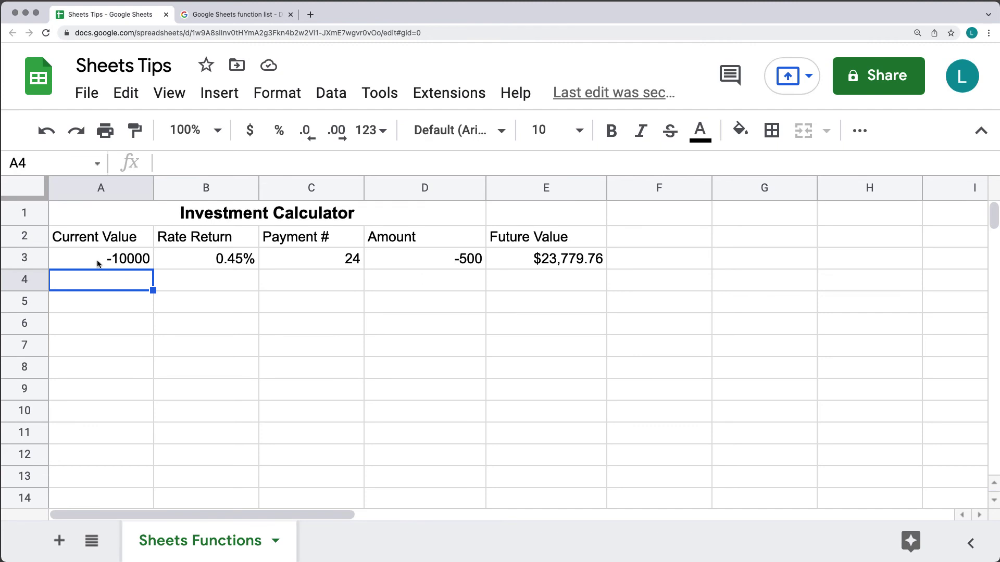
drag(99, 264, 601, 369)
click(586, 287)
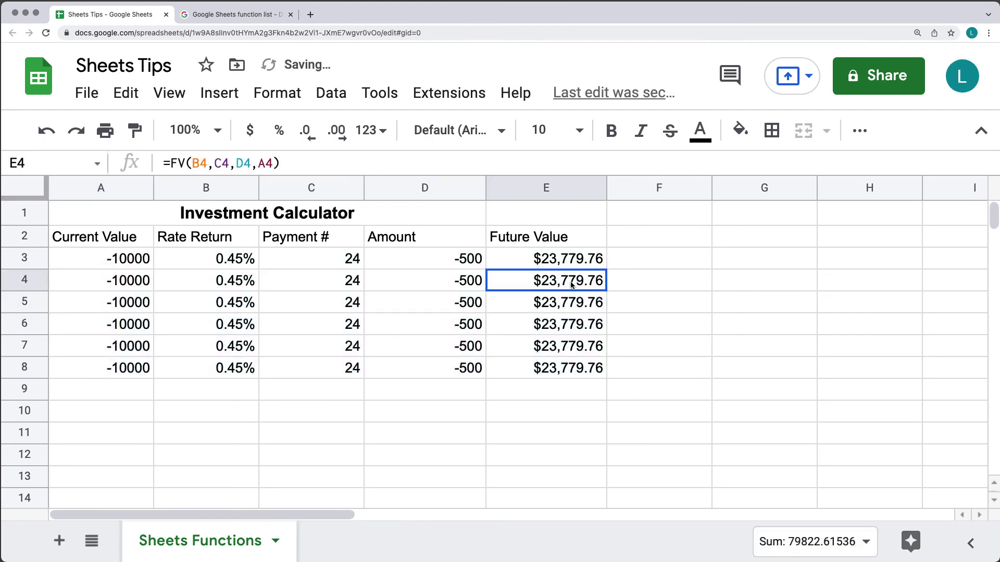
Change D4 to -200, C5 to 12 and B6 to 1.85%
click(463, 282)
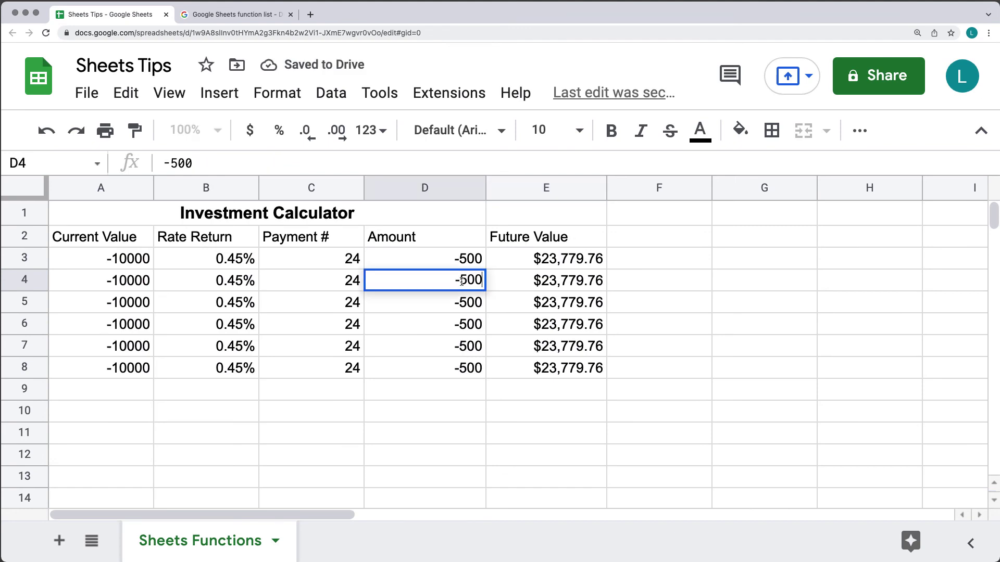
text(-200)
key(Return)
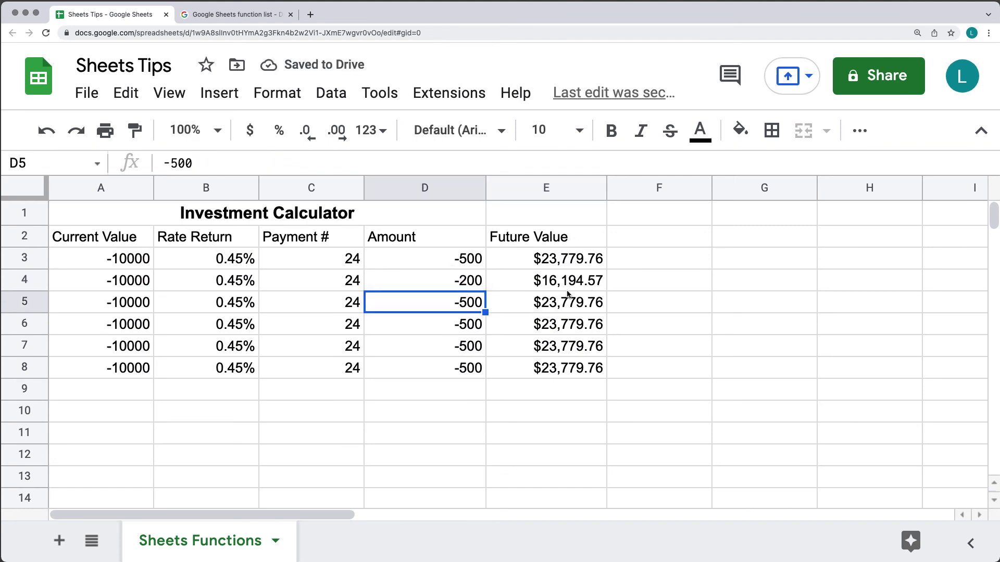
click(348, 308)
text(12)
click(416, 329)
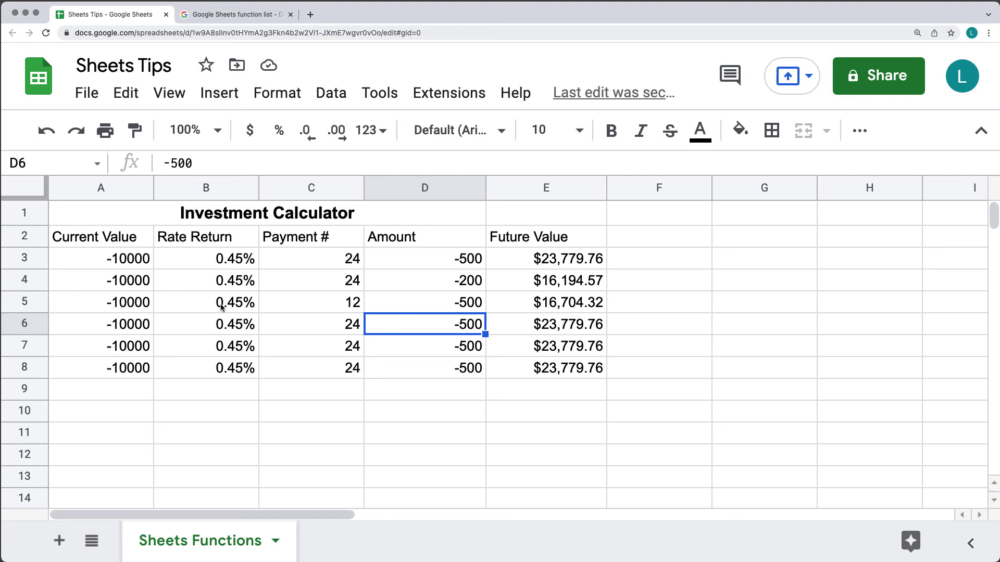
click(219, 326)
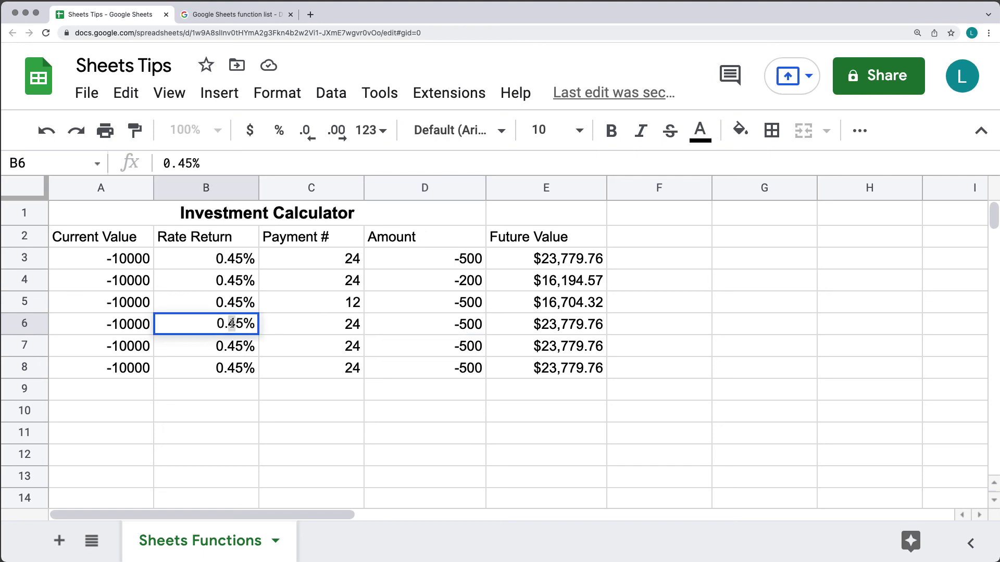
text(8)
drag(215, 323, 224, 323)
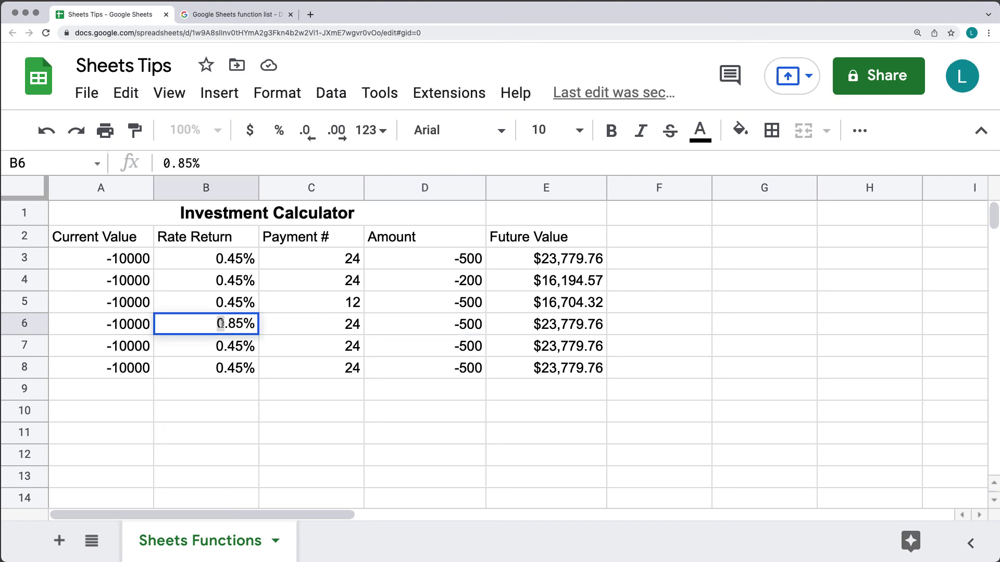
text(1)
click(295, 327)
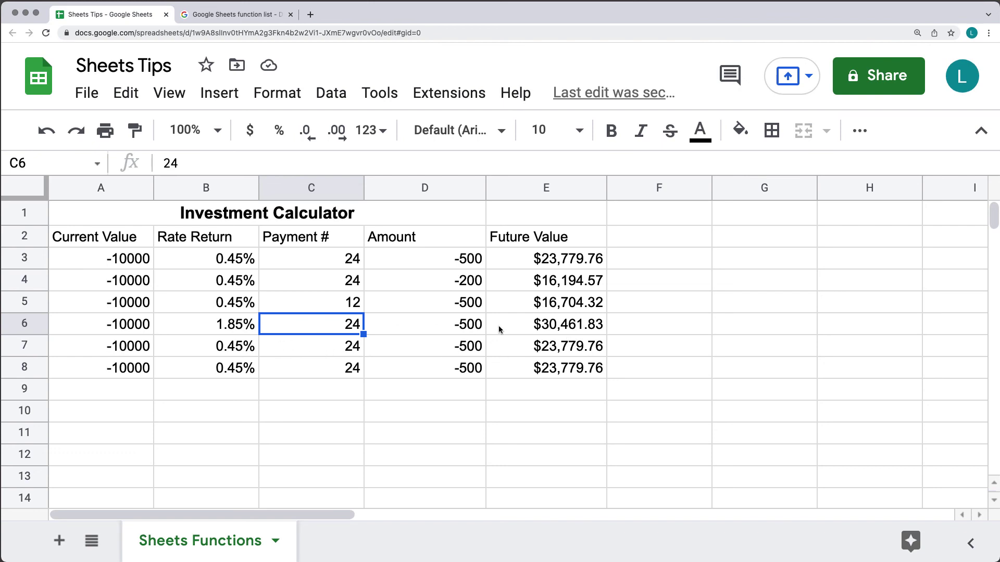
click(553, 330)
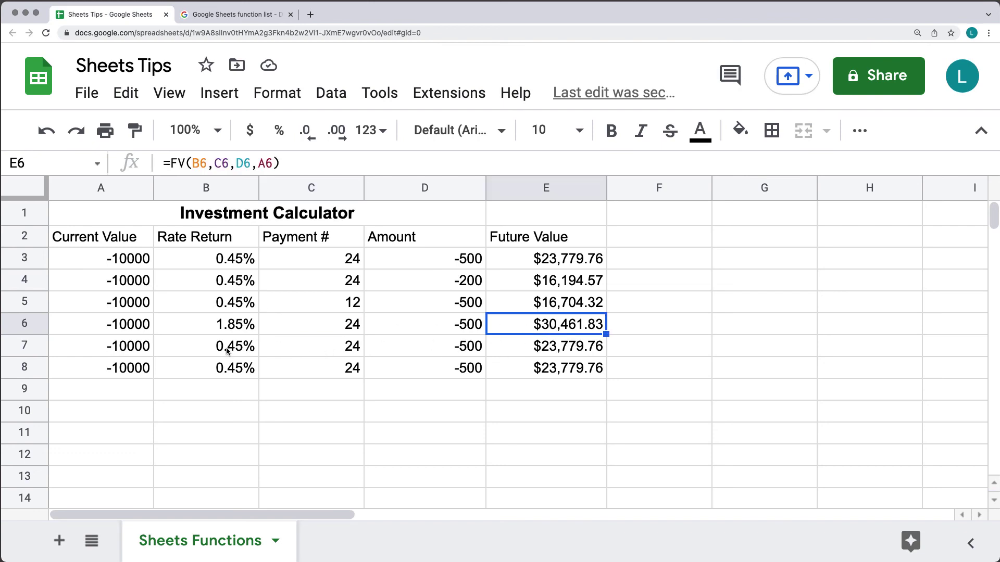
Change A7 to -1000, B8 to 0.85% and C8 to 36
double_click(118, 346)
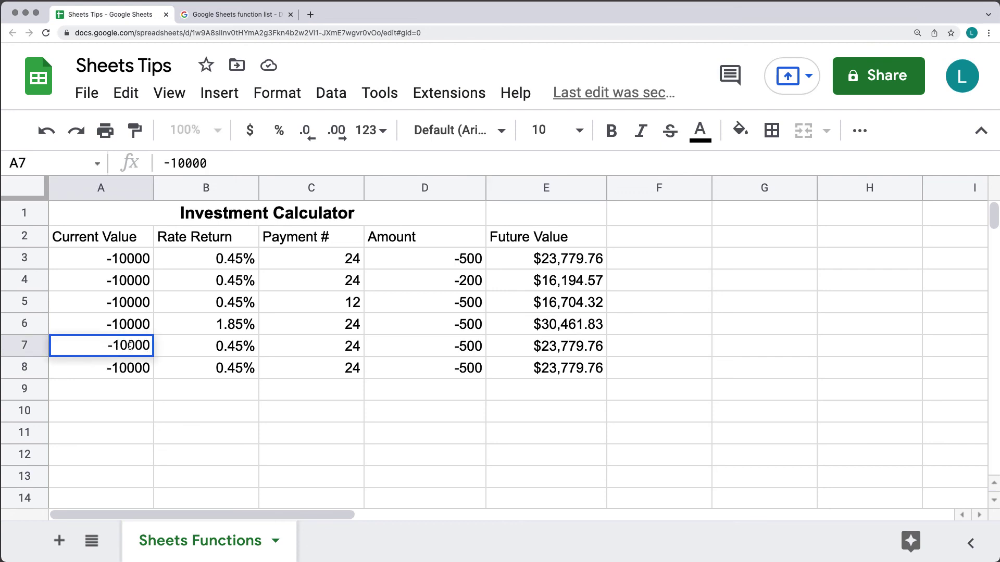
click(140, 347)
key(BackSpace)
click(189, 346)
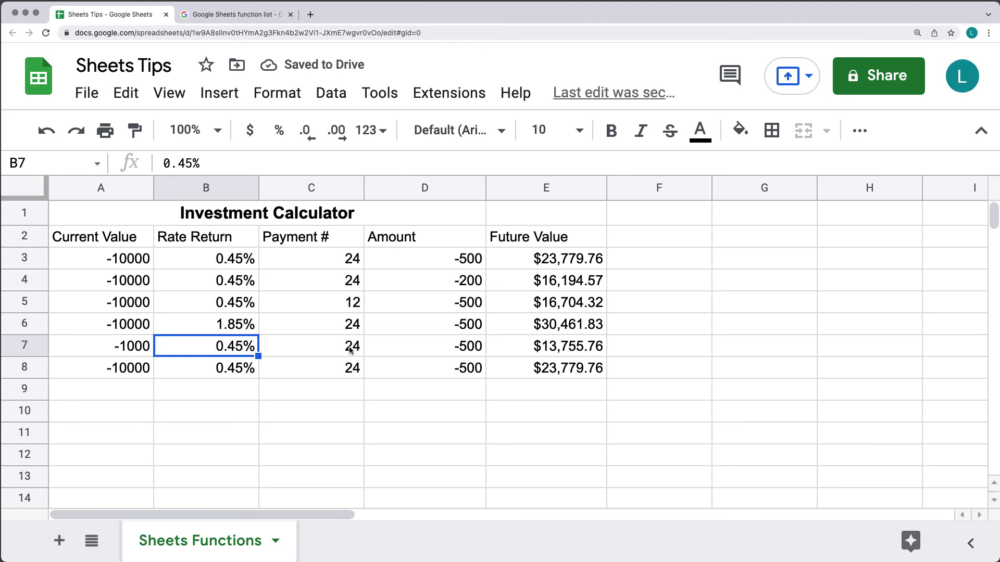
click(552, 350)
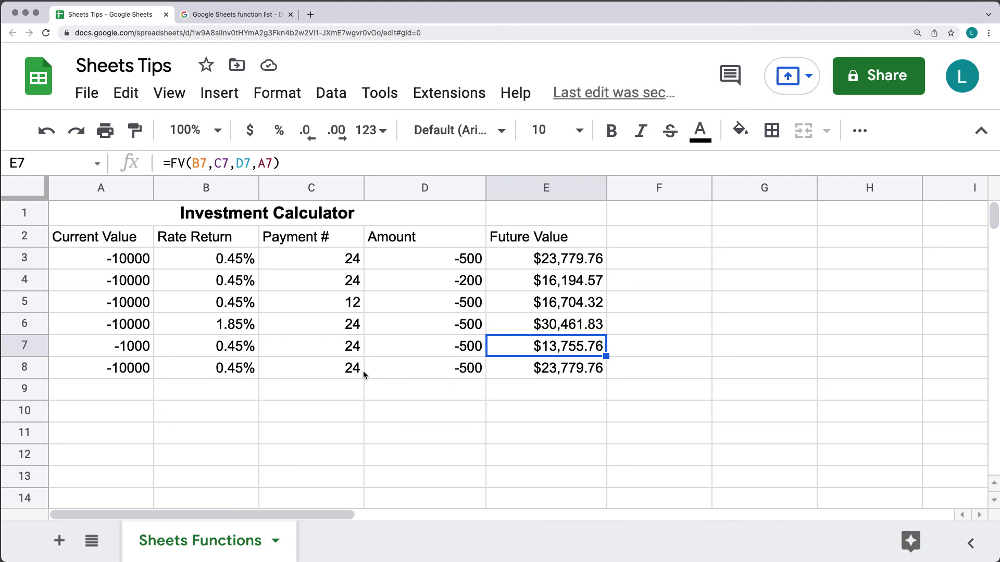
click(348, 373)
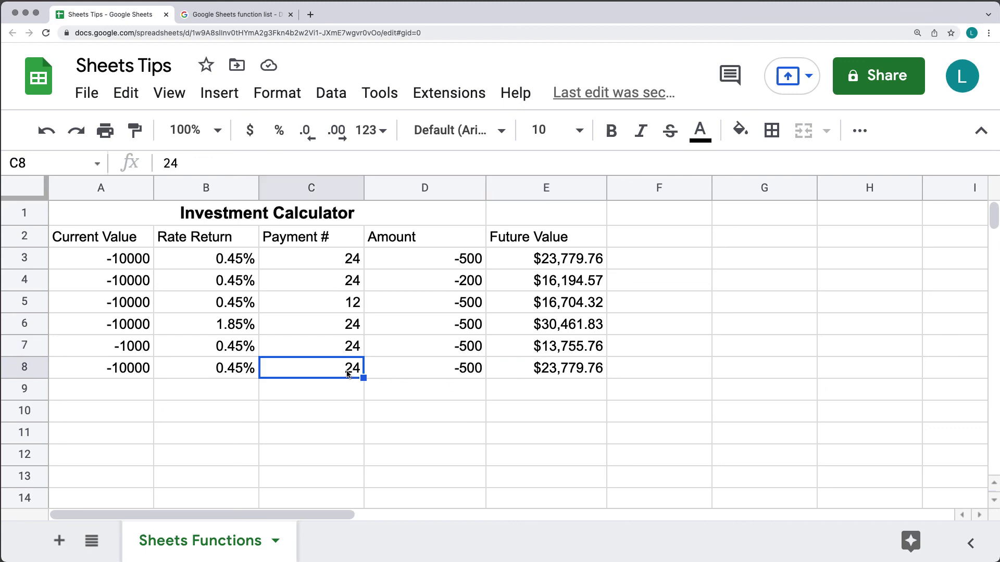
double_click(257, 370)
key(Left)
key(Left)
key(BackSpace)
text(8)
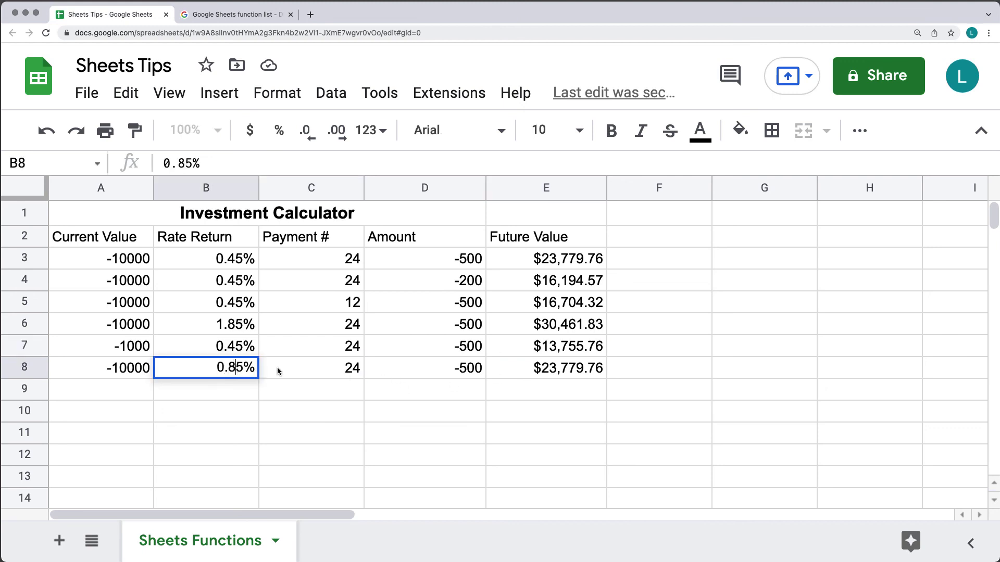
click(321, 370)
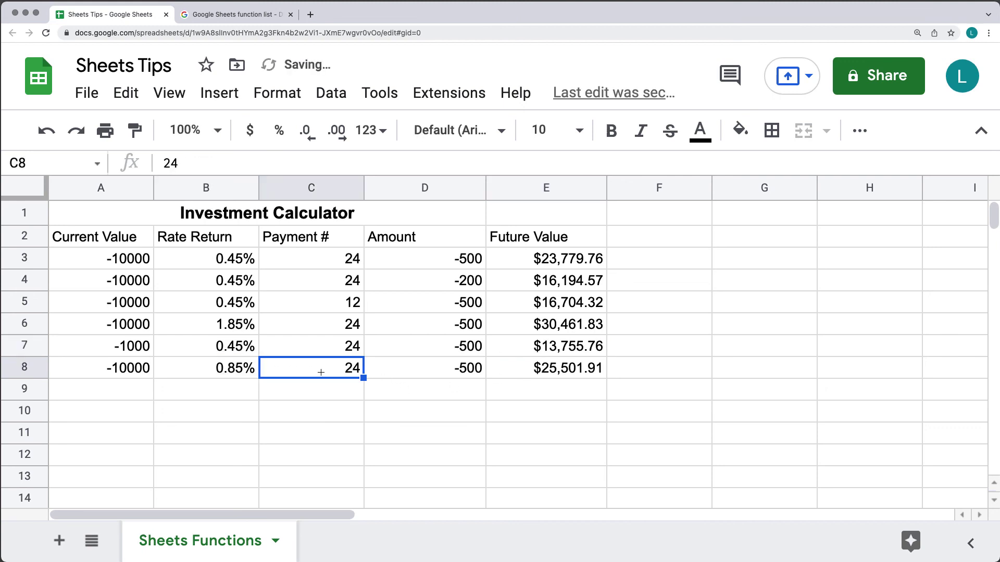
double_click(355, 370)
drag(342, 367, 363, 368)
text(36)
click(398, 369)
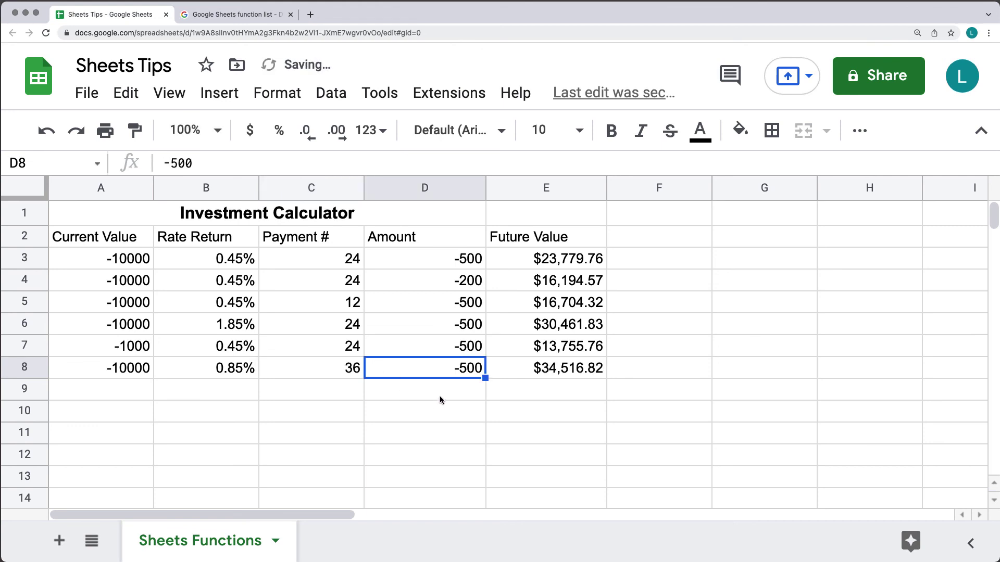